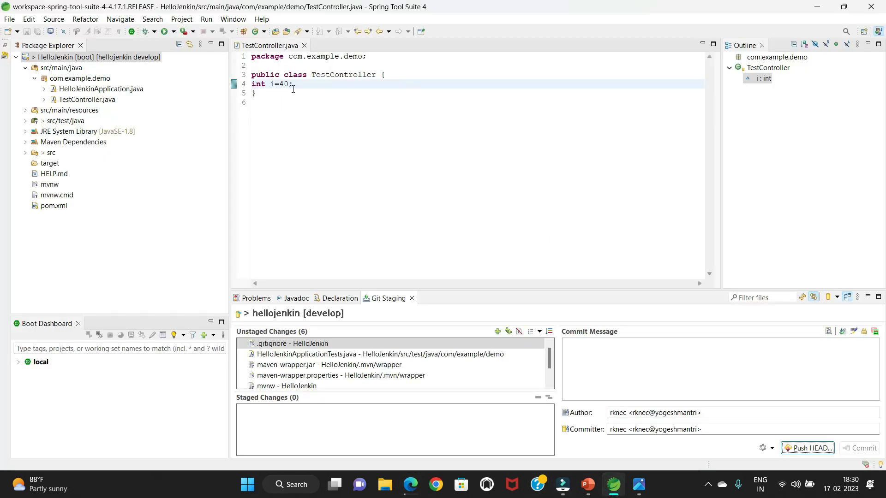
# Step: Set the variable i in TestController.java to 50 and save the file
pyautogui.click(410, 484)
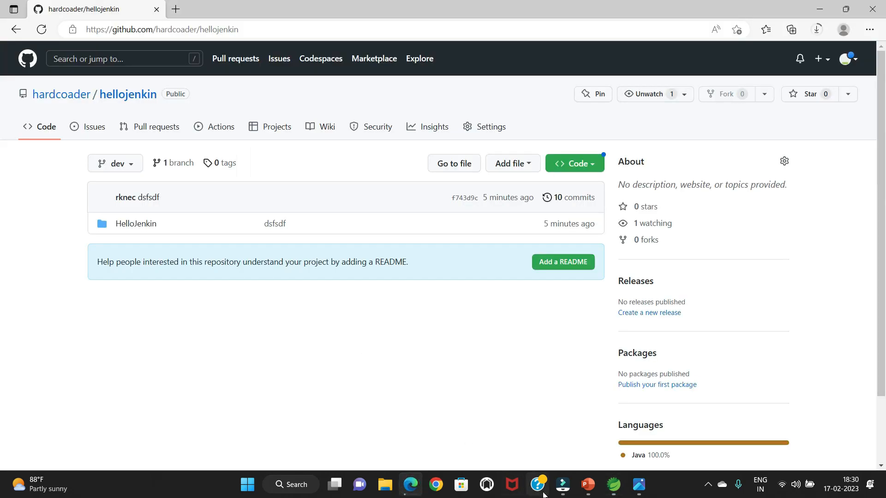
pyautogui.click(614, 485)
pyautogui.click(287, 84)
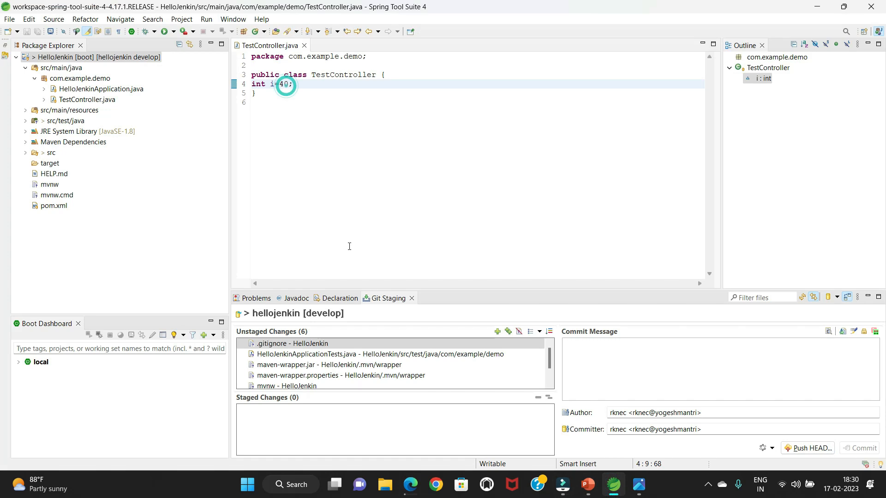
pyautogui.press('BackSpace')
pyautogui.press('BackSpace')
pyautogui.write('50')
pyautogui.hotkey('ctrl', 's')
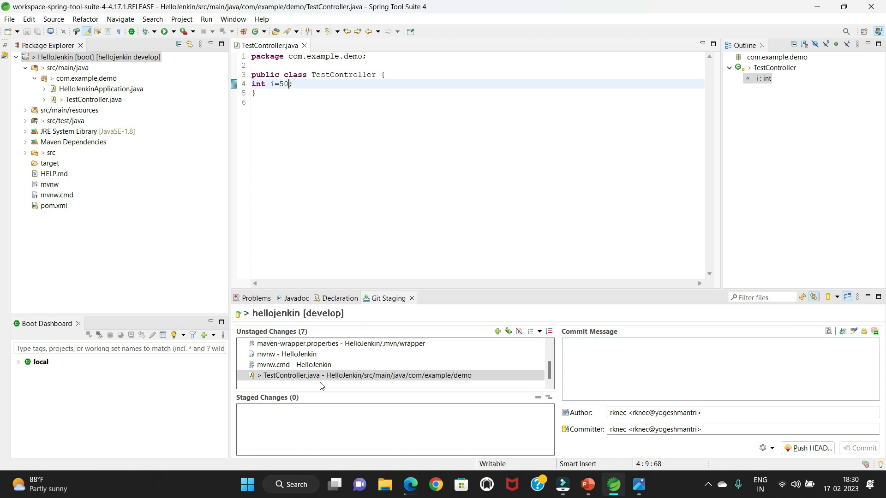
# Step: Stage TestController.java, then commit and push it with the message "dsfsd"
pyautogui.moveTo(311, 376); pyautogui.dragTo(305, 425)
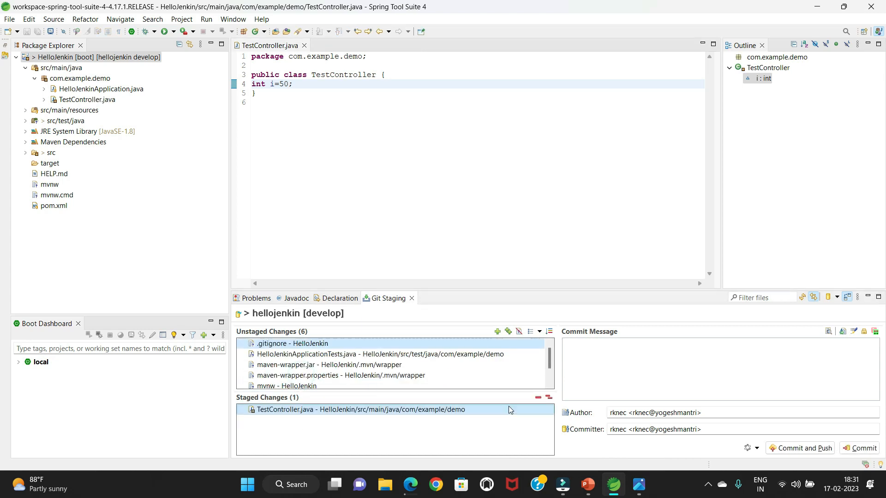
pyautogui.click(654, 372)
pyautogui.write('dsfsd')
pyautogui.click(784, 448)
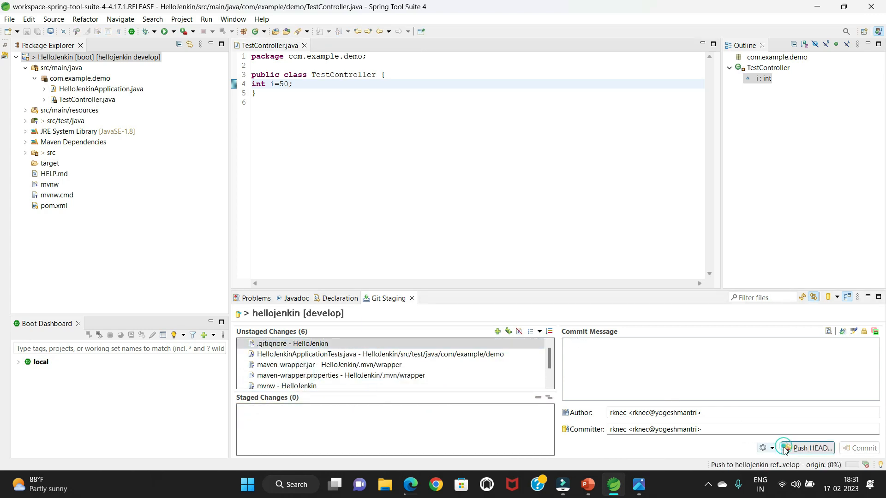
pyautogui.click(504, 311)
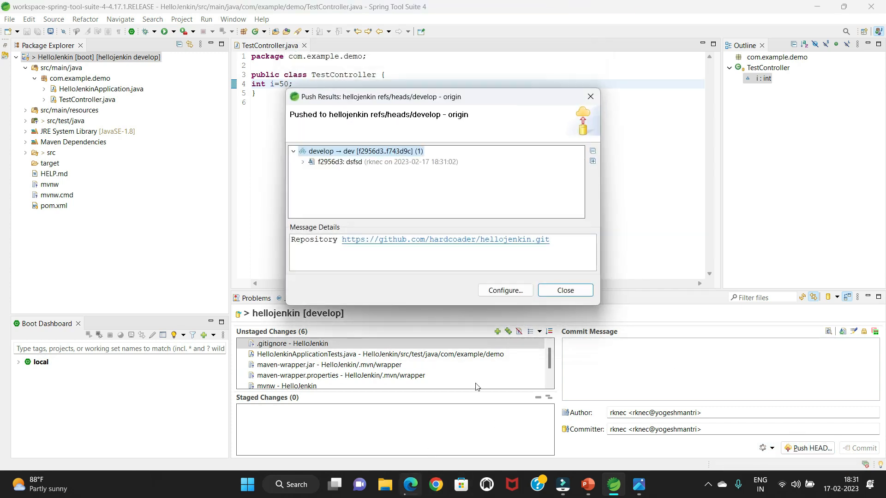
pyautogui.click(579, 290)
pyautogui.click(571, 290)
# Step: Switch to Edge, refresh the hellojenkin repository on GitHub, and open TestController.java in the dev branch to check the pushed code
pyautogui.click(415, 485)
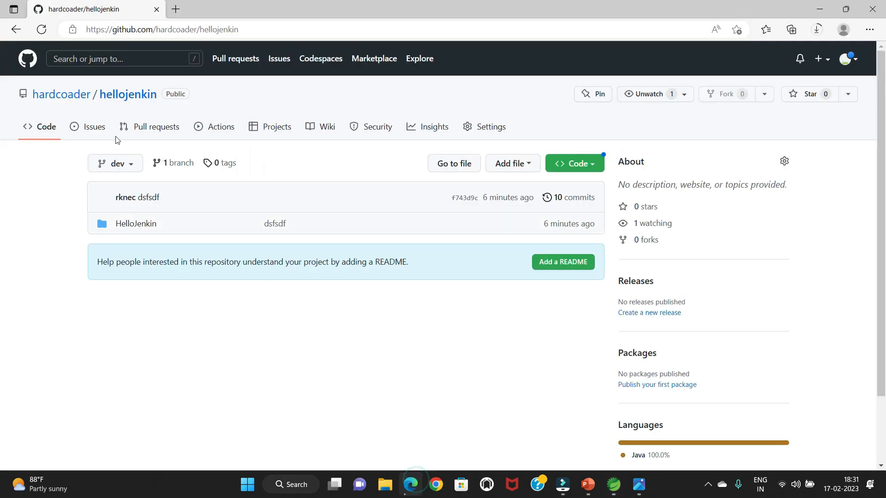
pyautogui.click(48, 34)
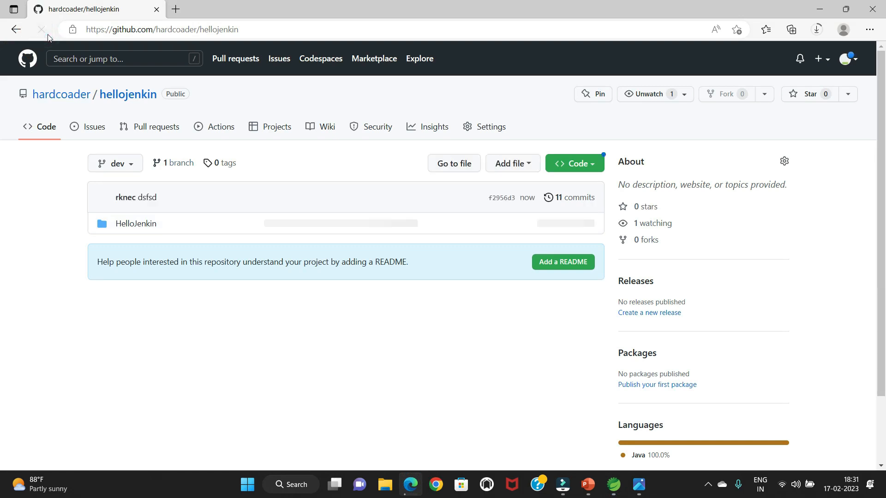
pyautogui.click(150, 223)
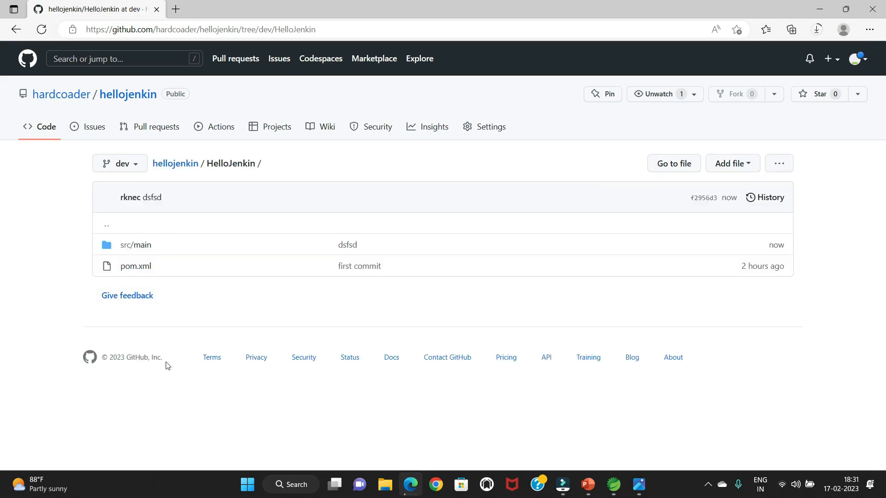
pyautogui.doubleClick(136, 251)
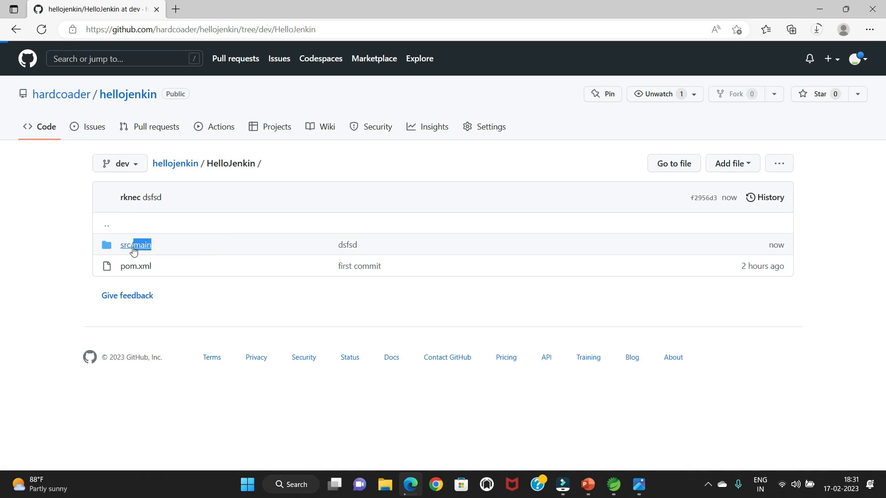
pyautogui.click(136, 252)
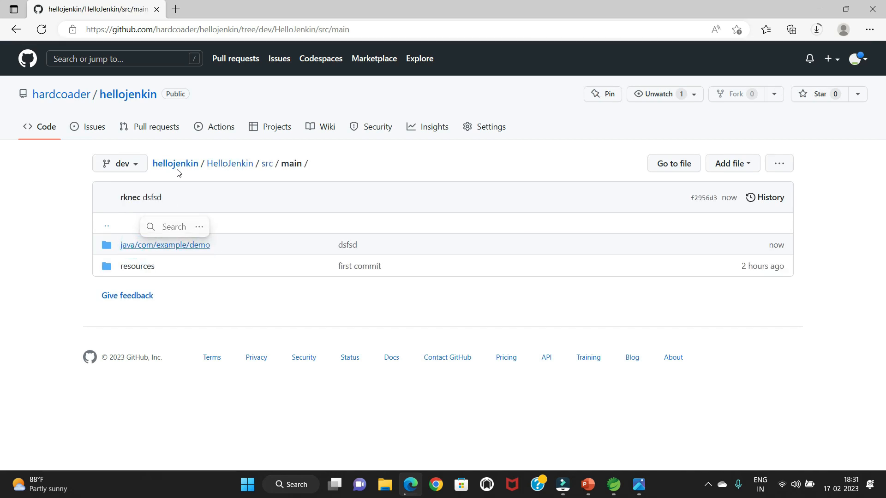
pyautogui.click(156, 246)
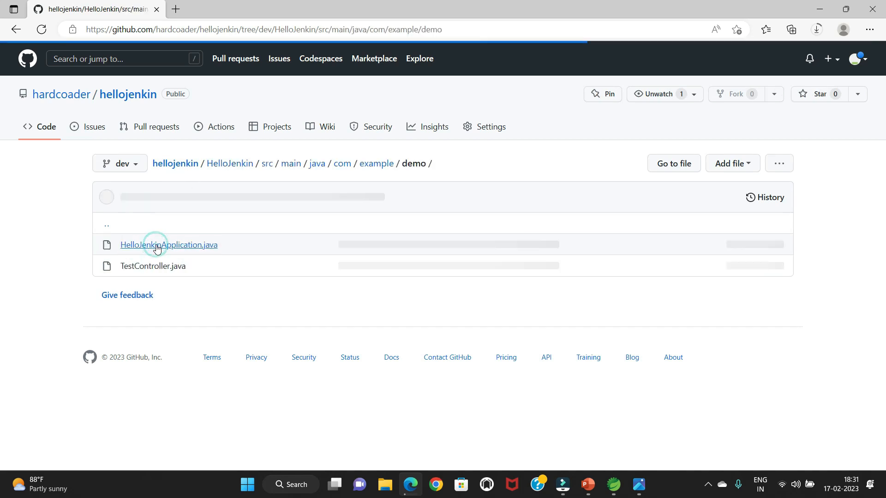
pyautogui.click(150, 273)
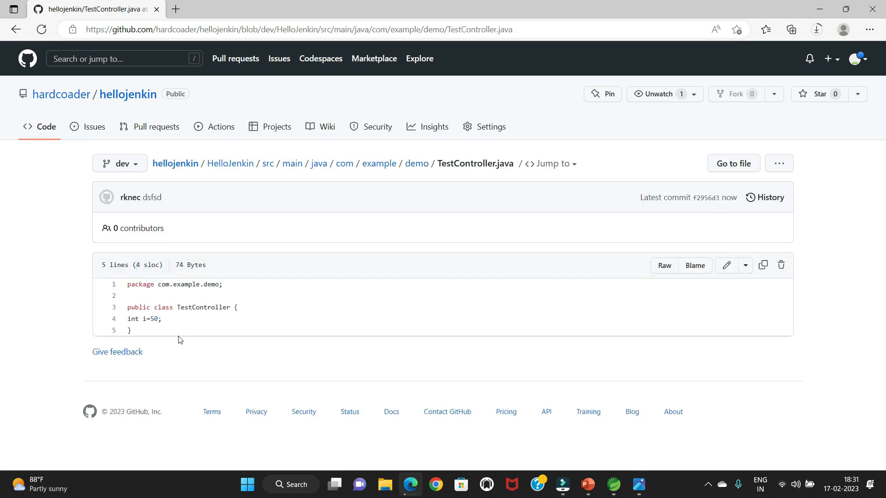
# Step: Return briefly to Spring Tool Suite, then switch to the Jenkins_1.png diagram in the image viewer to review the build workflow
pyautogui.click(613, 484)
pyautogui.click(558, 285)
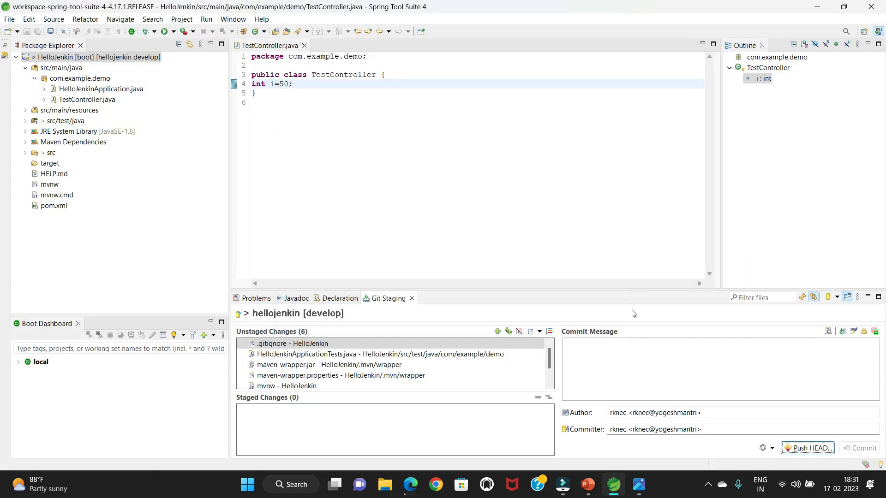
pyautogui.click(639, 485)
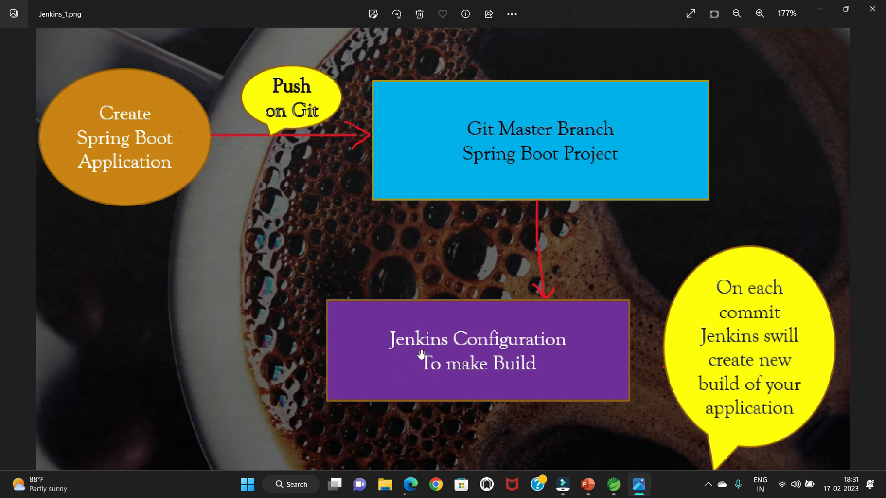
# Step: Switch to Edge, search for "jenkins donwload" in a new tab, and open the official Jenkins download page
pyautogui.click(410, 485)
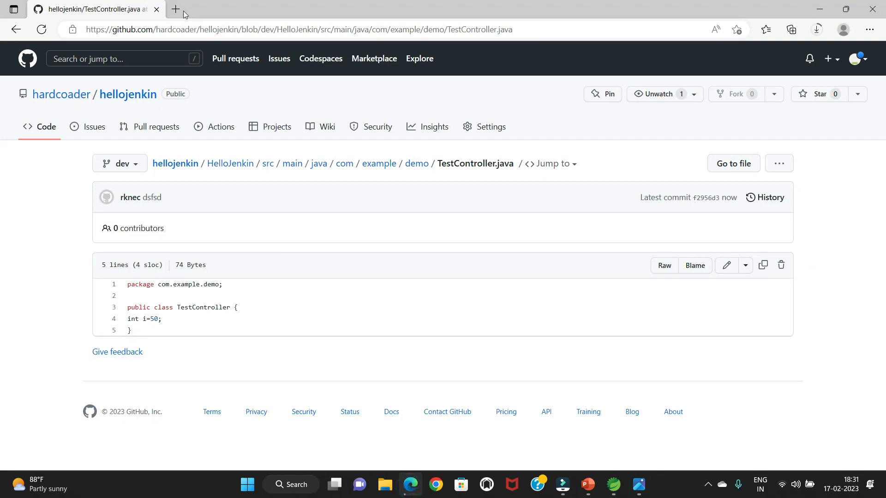
pyautogui.click(184, 15)
pyautogui.write('je')
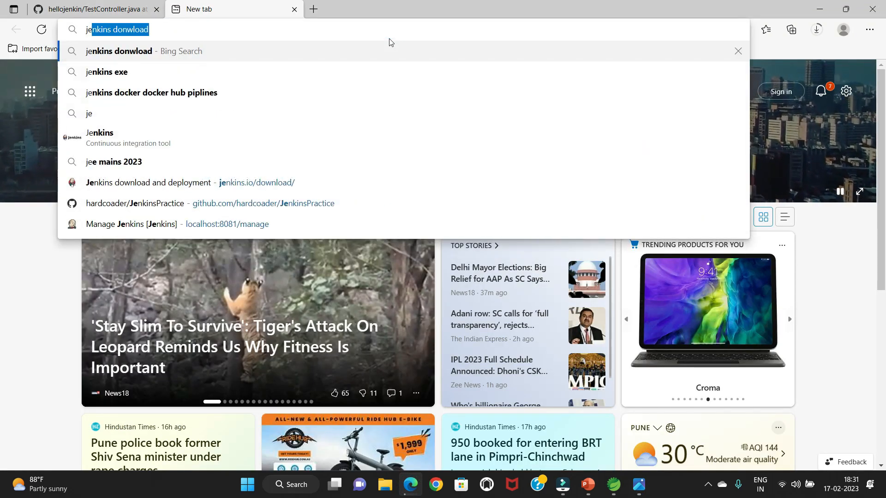
pyautogui.press('Return')
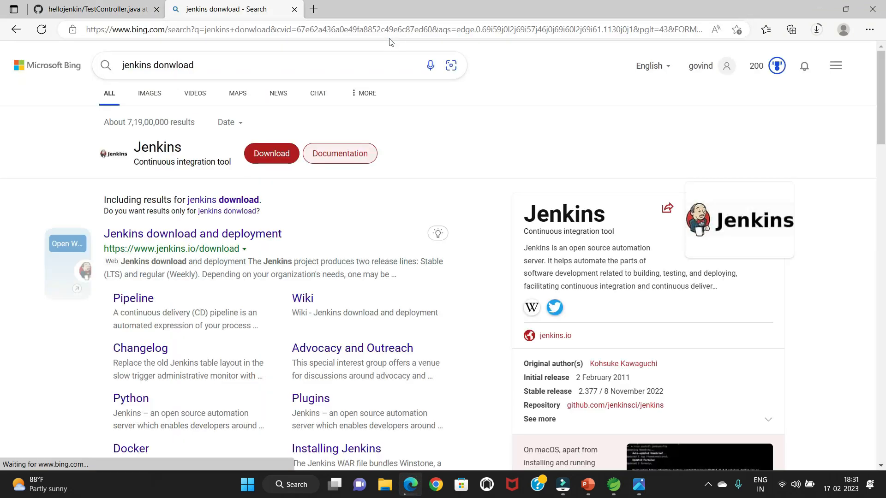
pyautogui.click(193, 234)
# Step: Start downloading the Windows installer for Jenkins 2.375.3 LTS and pause the download
pyautogui.scroll(-4, 310, 236)
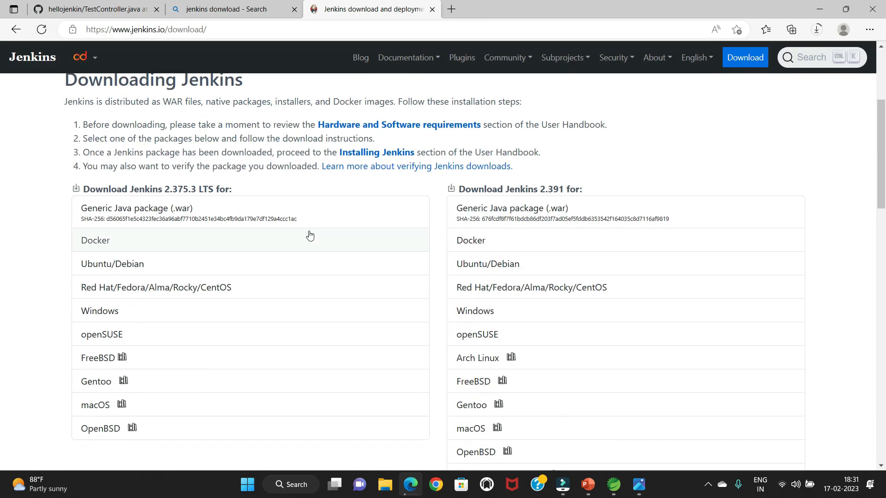
pyautogui.scroll(-2, 302, 247)
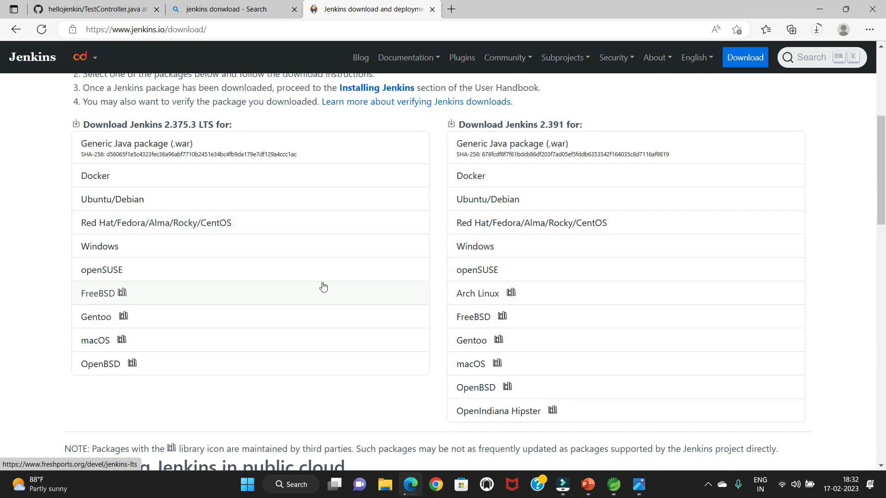
pyautogui.click(93, 254)
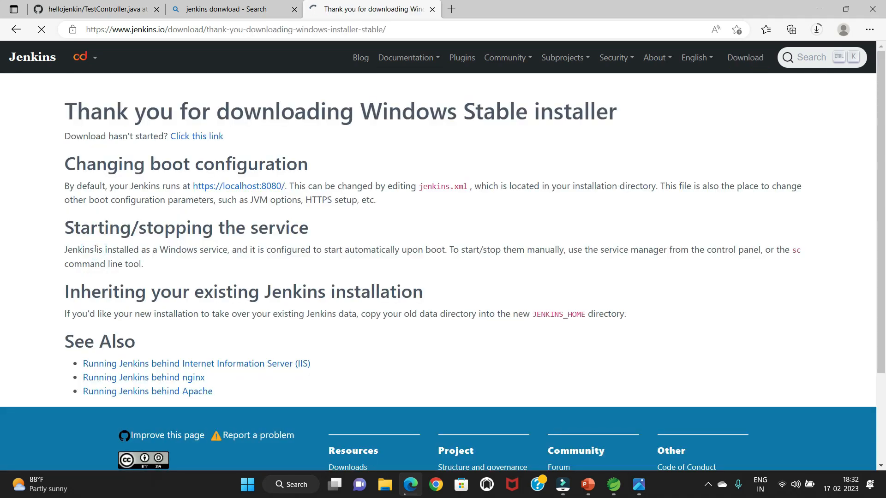
pyautogui.click(774, 77)
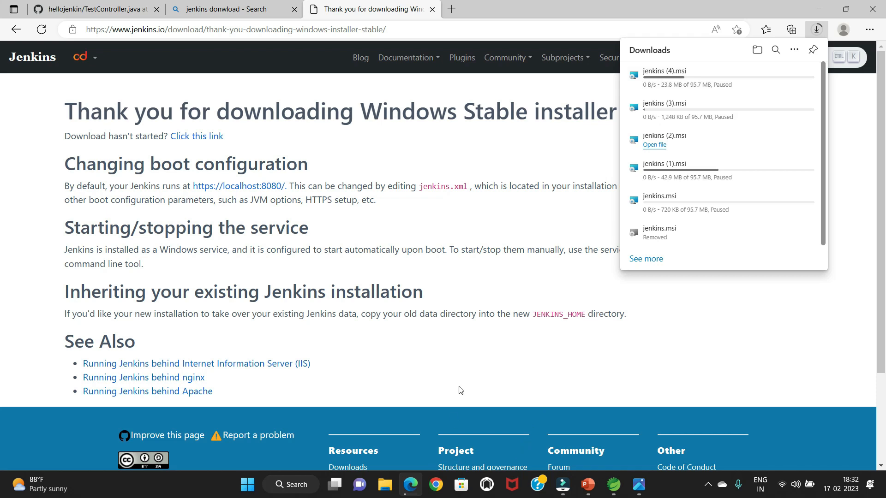
# Step: Switch to File Explorer and launch the jenkins installer from the Software folder on the E: drive
pyautogui.click(385, 485)
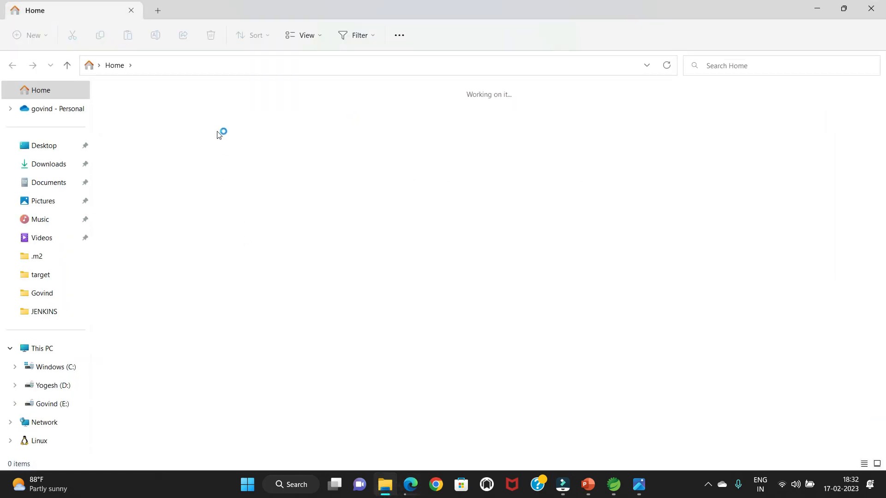
pyautogui.click(52, 403)
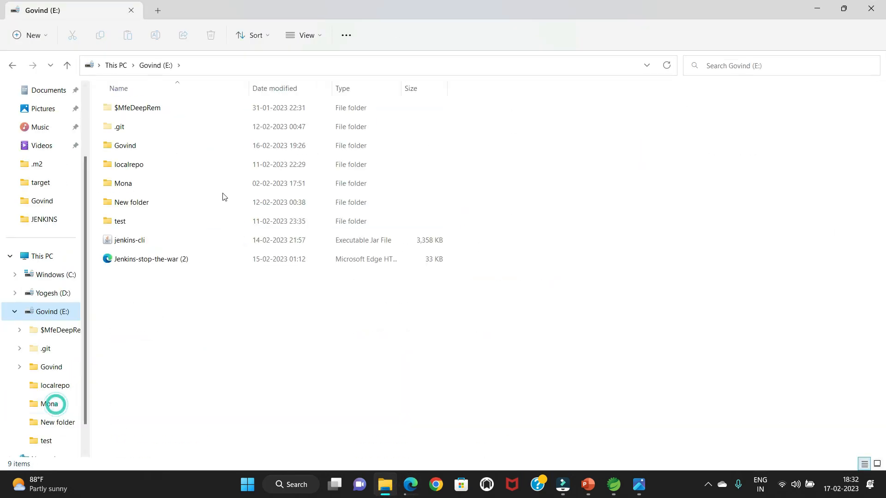
pyautogui.doubleClick(149, 150)
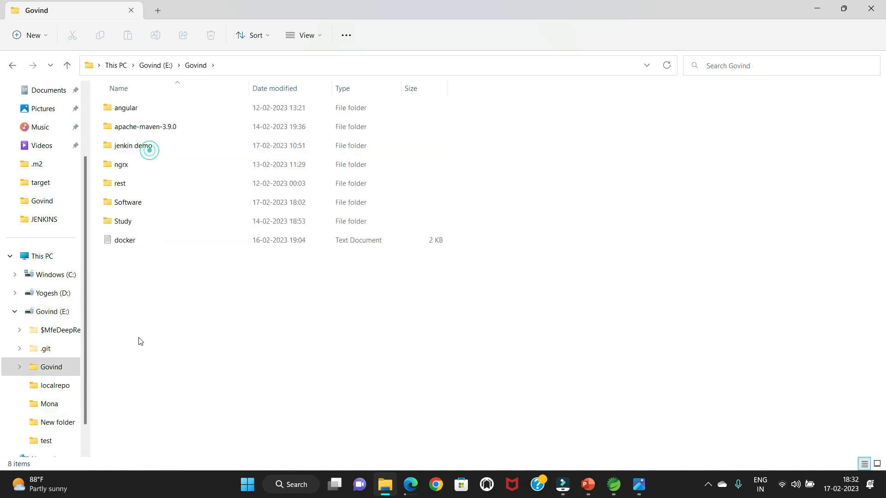
pyautogui.doubleClick(138, 202)
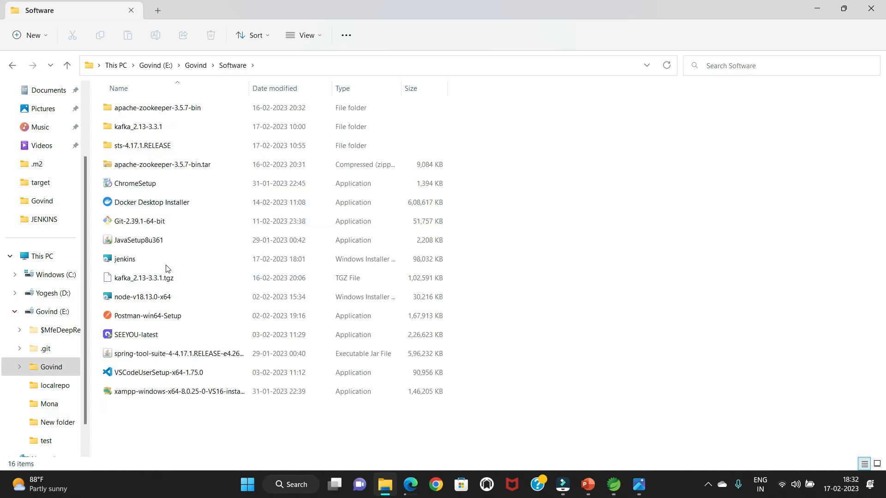
pyautogui.doubleClick(136, 261)
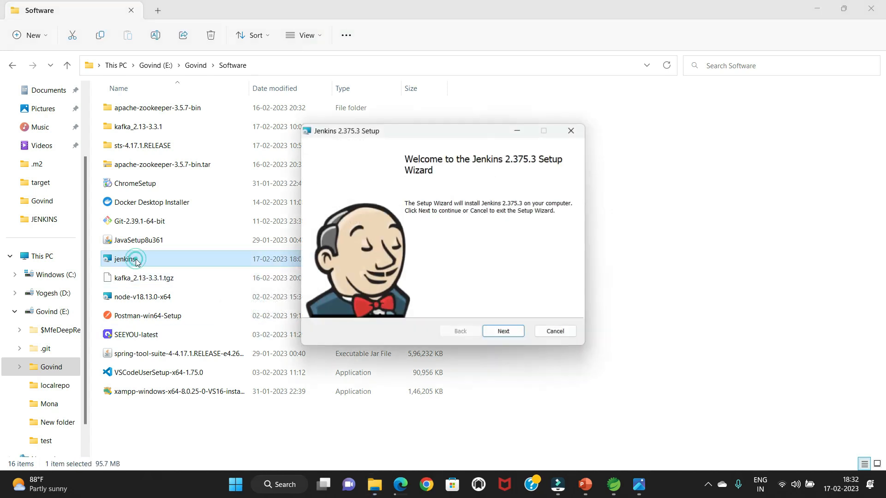
# Step: Accept C:\Program Files\Jenkins\ as the destination folder and set the service to run as LocalSystem
pyautogui.click(513, 335)
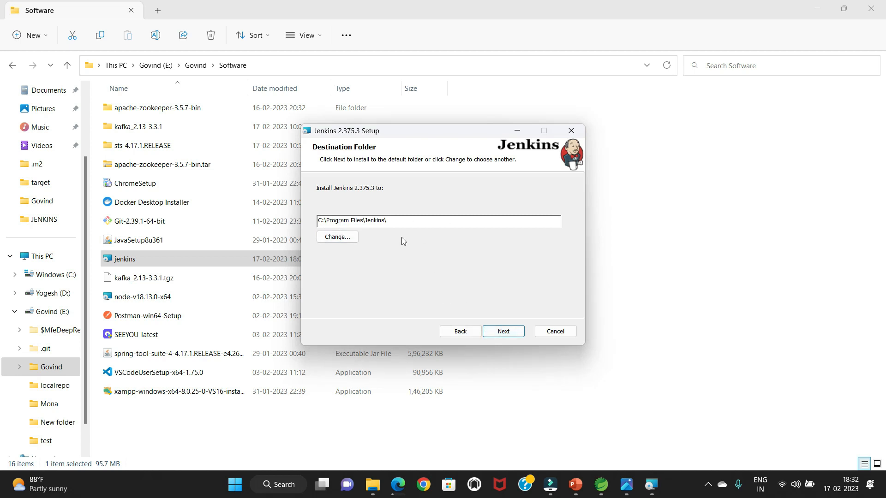
pyautogui.click(521, 334)
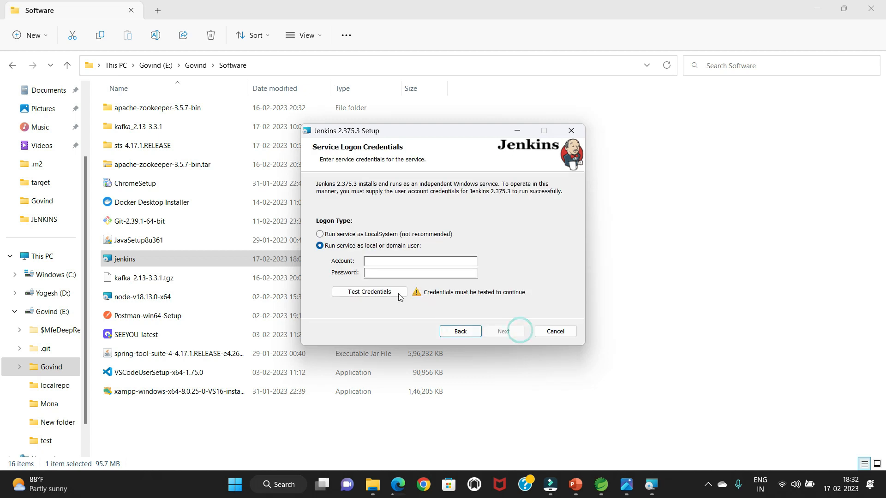
pyautogui.click(320, 235)
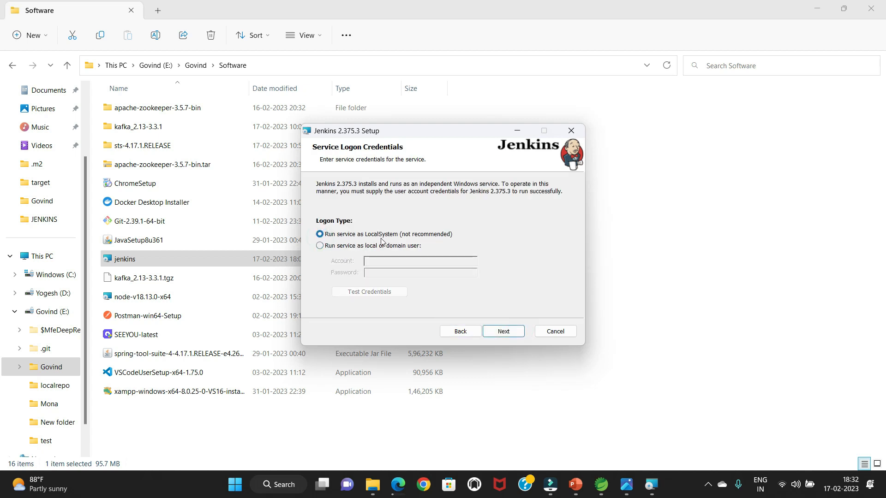
pyautogui.click(505, 331)
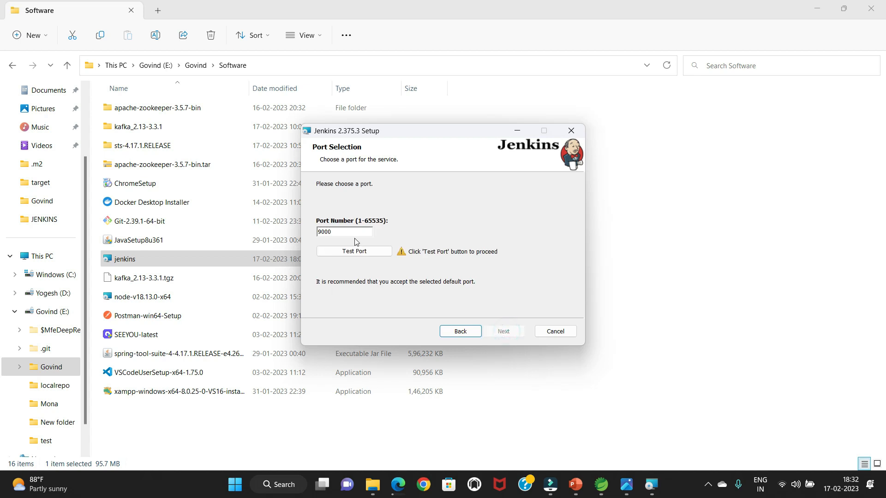
# Step: Use port number 9000 for the Jenkins service and test the port
pyautogui.doubleClick(333, 232)
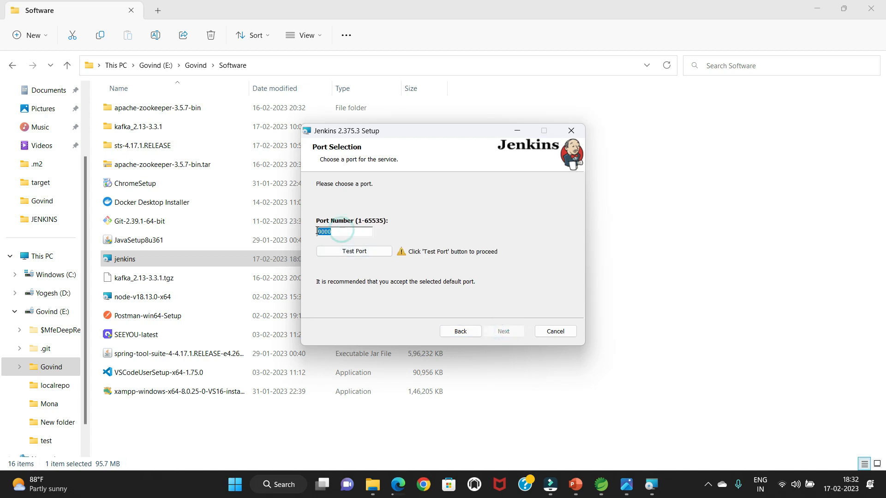
pyautogui.click(357, 231)
pyautogui.click(355, 252)
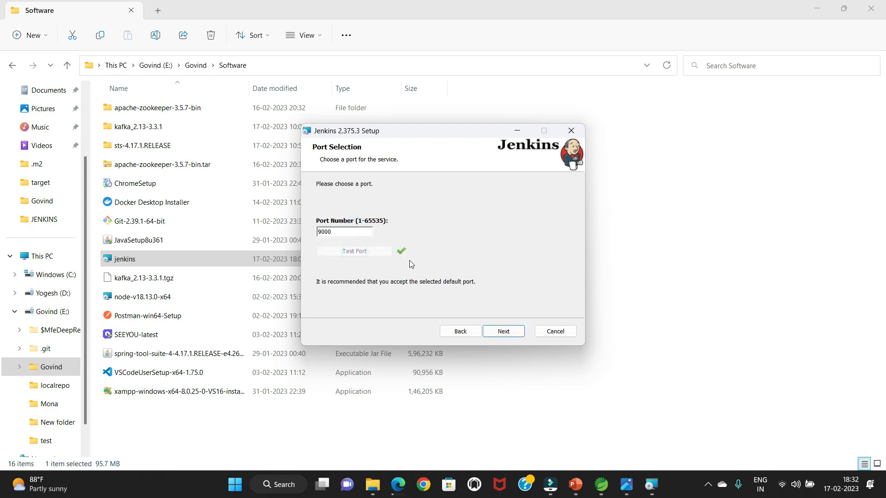
pyautogui.click(352, 236)
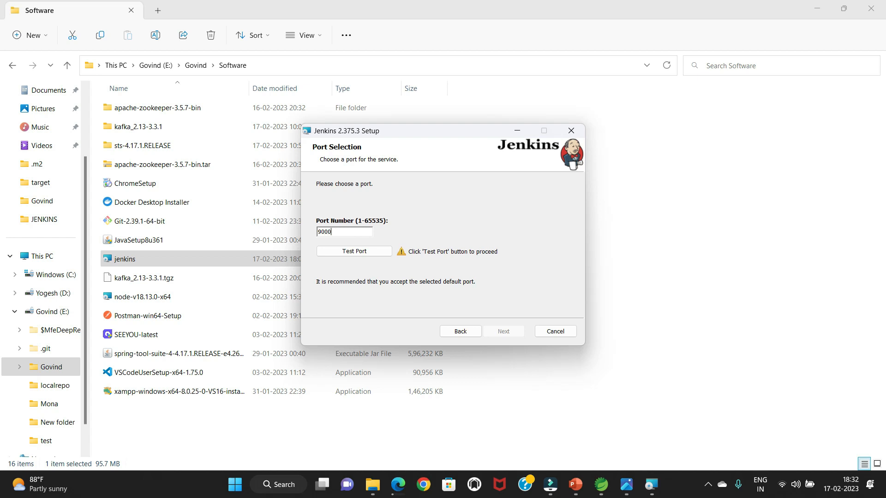
pyautogui.click(362, 252)
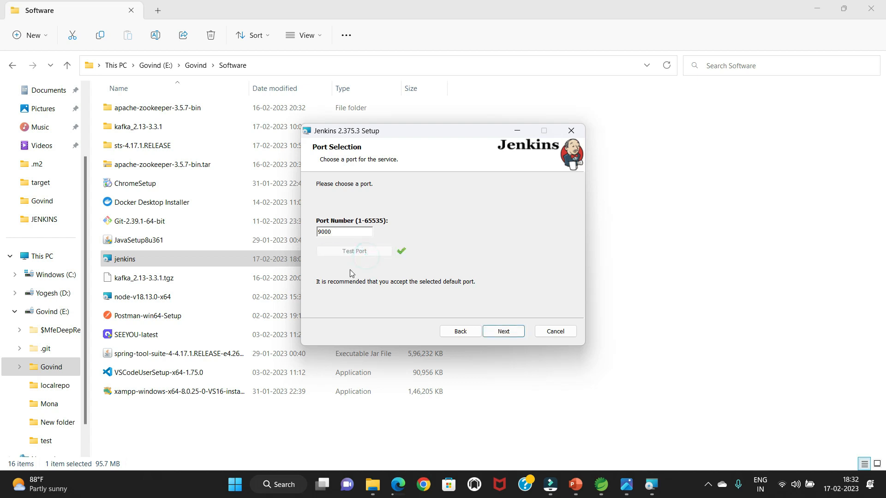
# Step: Accept C:\Program Files\Java\jdk-17\ as the Java home directory, keep the default features, and complete the Jenkins installation
pyautogui.click(510, 331)
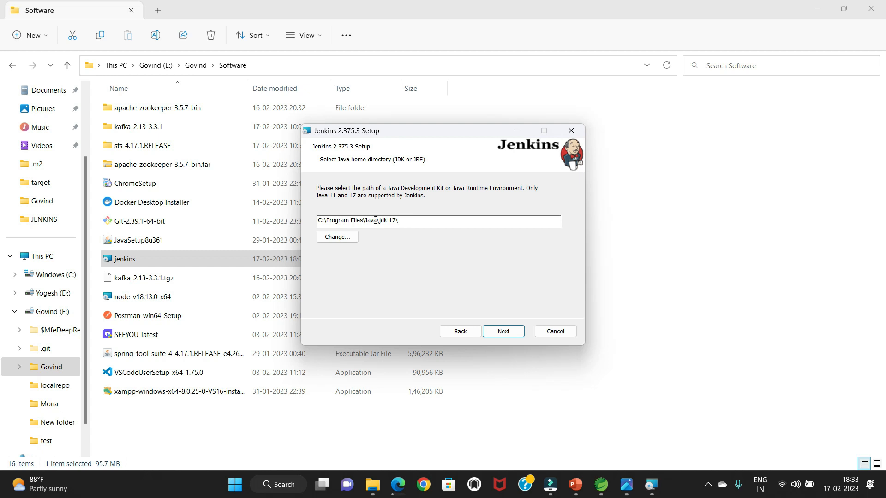
pyautogui.click(501, 332)
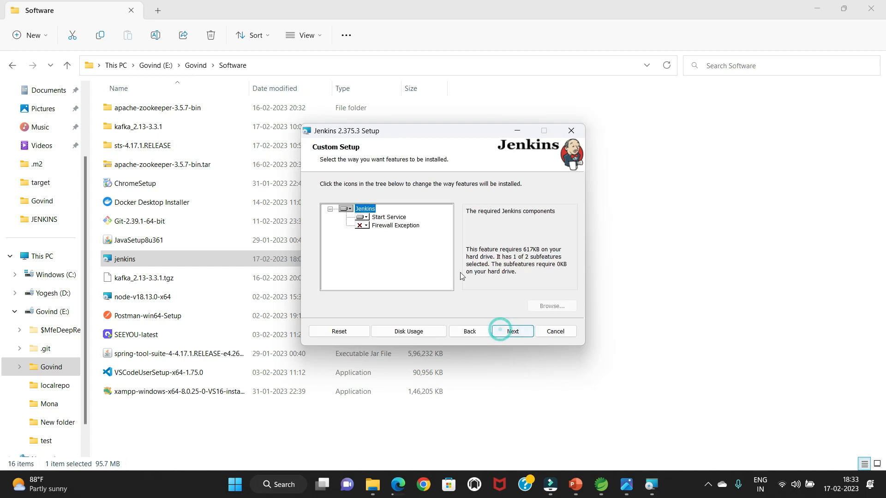
pyautogui.click(508, 333)
pyautogui.click(508, 333)
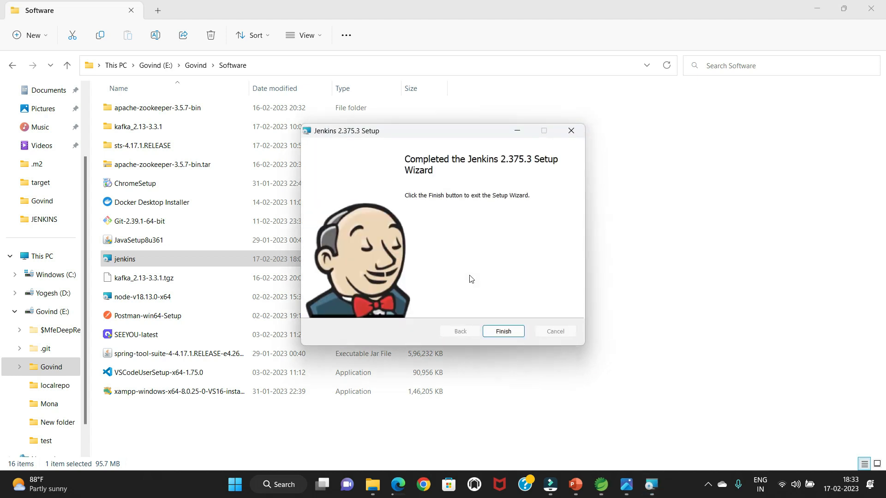
pyautogui.click(495, 335)
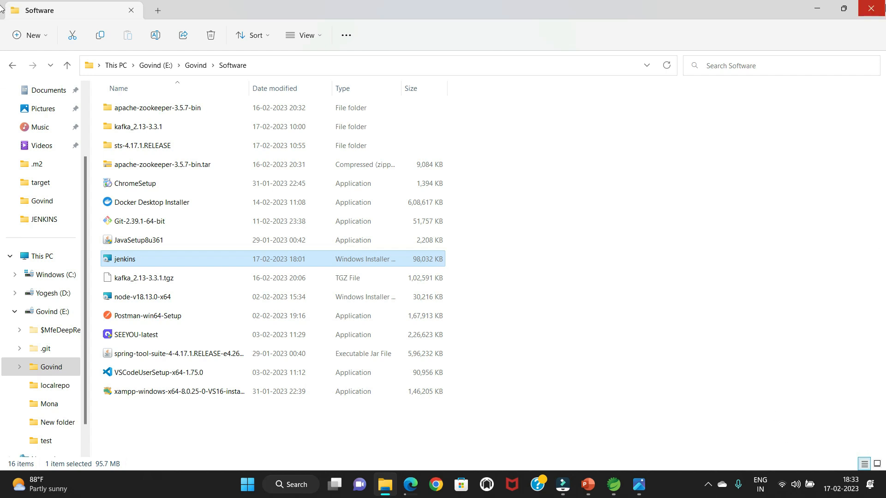
# Step: Close the Software folder window and open C:\Program Files\Jenkins in a new File Explorer window
pyautogui.click(884, 8)
pyautogui.click(385, 485)
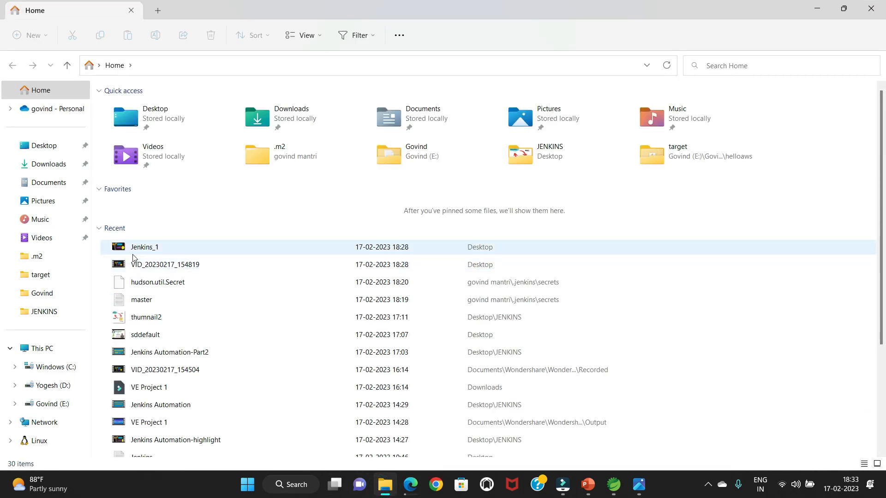
pyautogui.click(60, 147)
pyautogui.click(53, 369)
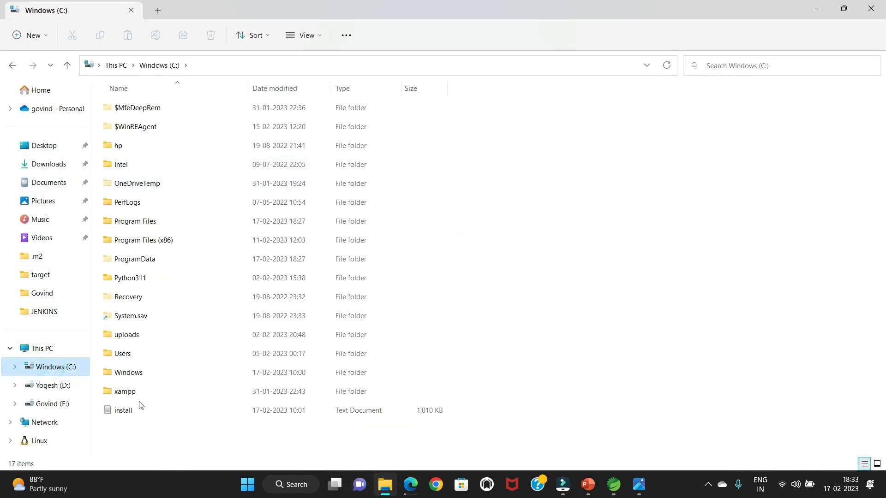
pyautogui.doubleClick(155, 225)
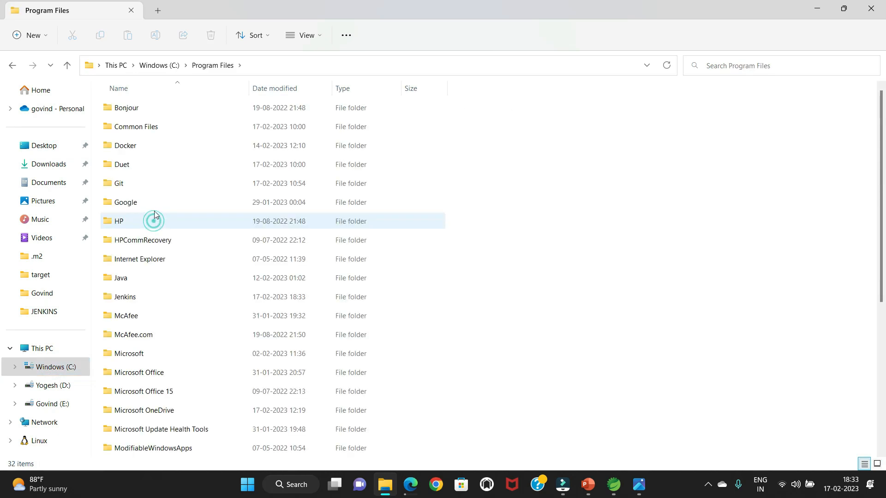
pyautogui.doubleClick(142, 299)
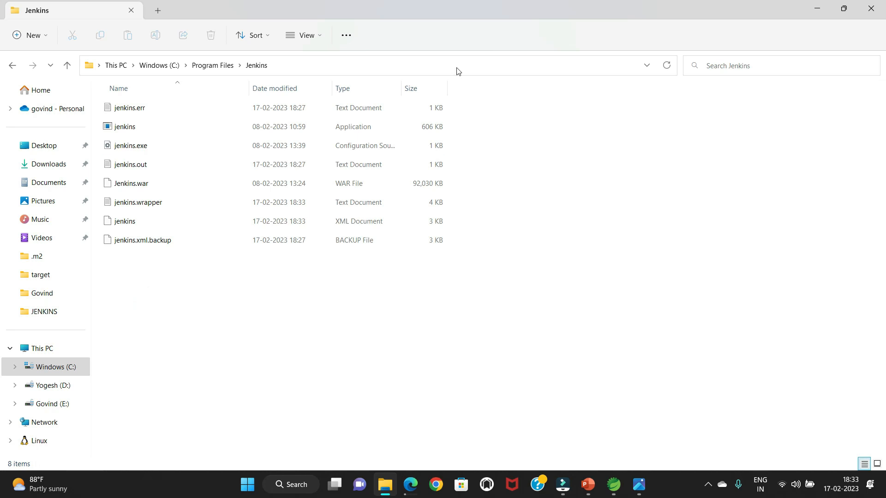
# Step: Open a command prompt (cmd) in the Jenkins installation folder and move its window clear of the file list
pyautogui.click(390, 68)
pyautogui.write('cmd')
pyautogui.press('Return')
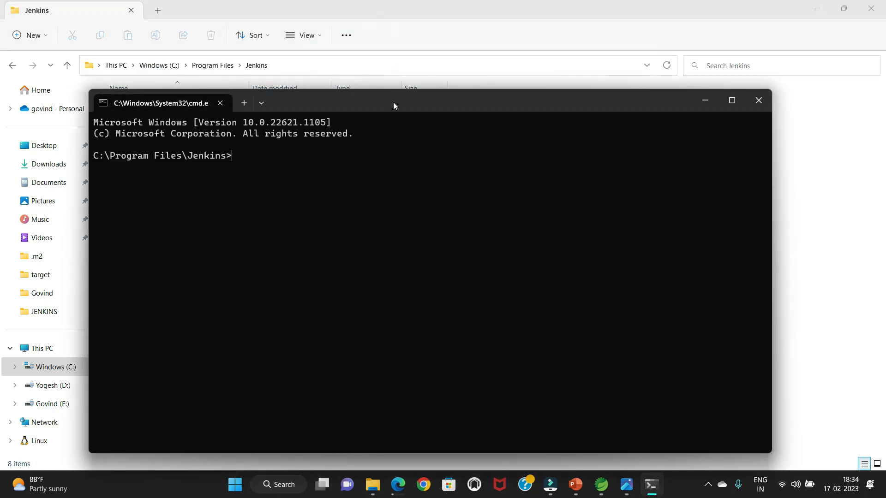
pyautogui.moveTo(393, 101); pyautogui.dragTo(541, 98)
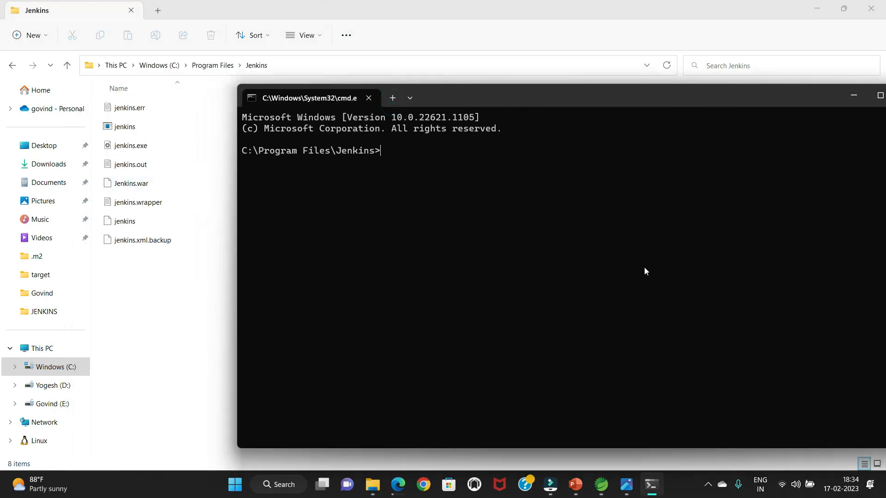
# Step: Run java -jar jenkins.war in the command prompt and reposition the window to show the startup log
pyautogui.write('java -jar jenkins.err.log')
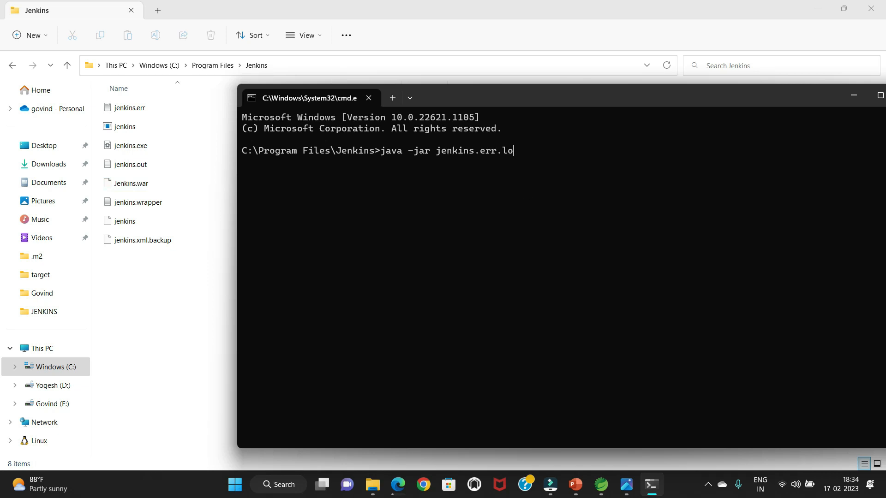
pyautogui.press('BackSpace')
pyautogui.press('BackSpace')
pyautogui.press('BackSpace')
pyautogui.press('Return')
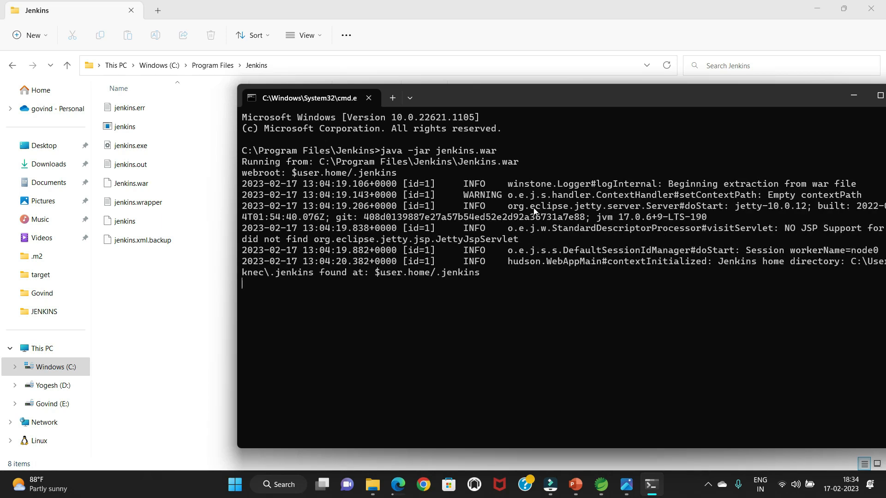
pyautogui.moveTo(556, 98); pyautogui.dragTo(487, 57)
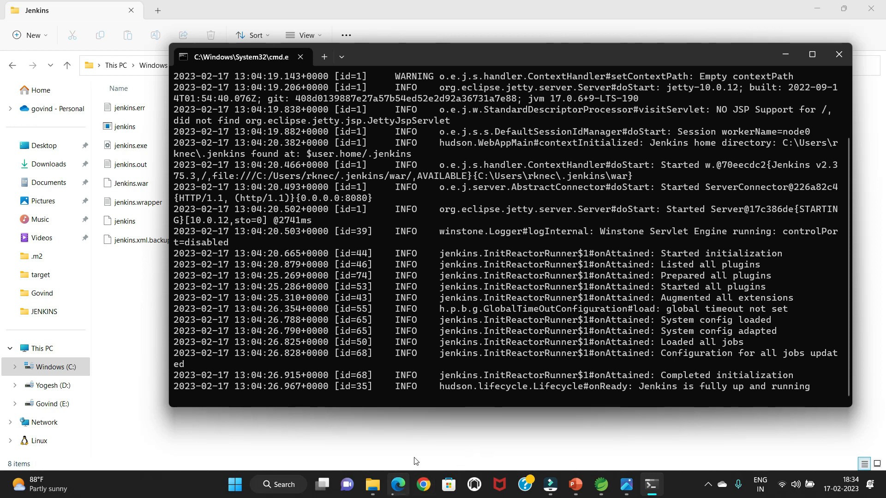
# Step: Switch to Microsoft Edge and load localhost:9000 in a new tab
pyautogui.click(398, 485)
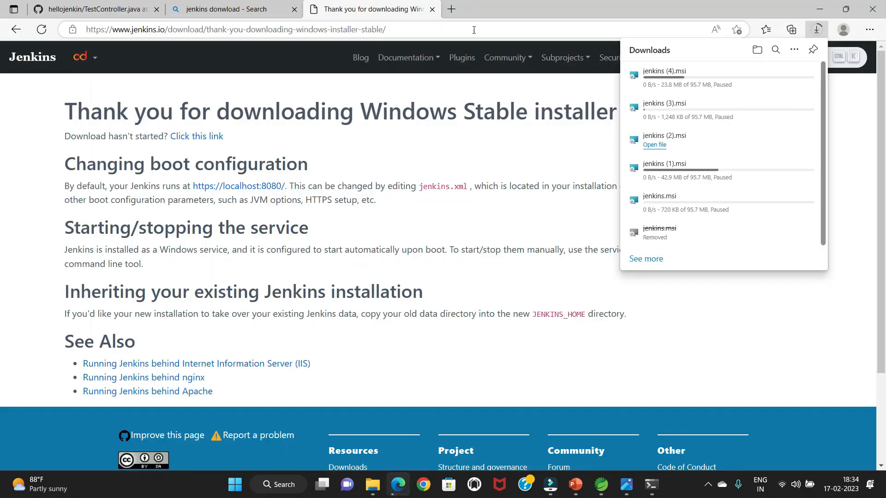
pyautogui.click(457, 15)
pyautogui.write('loc')
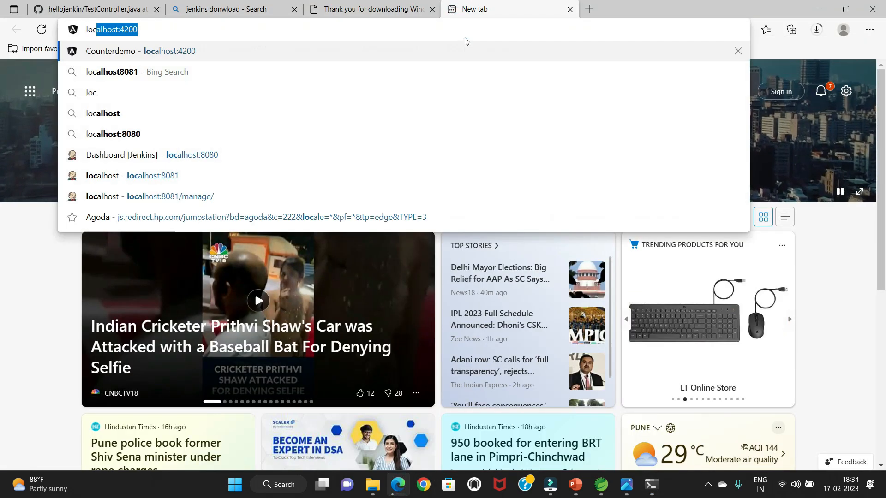
pyautogui.write('alhost:')
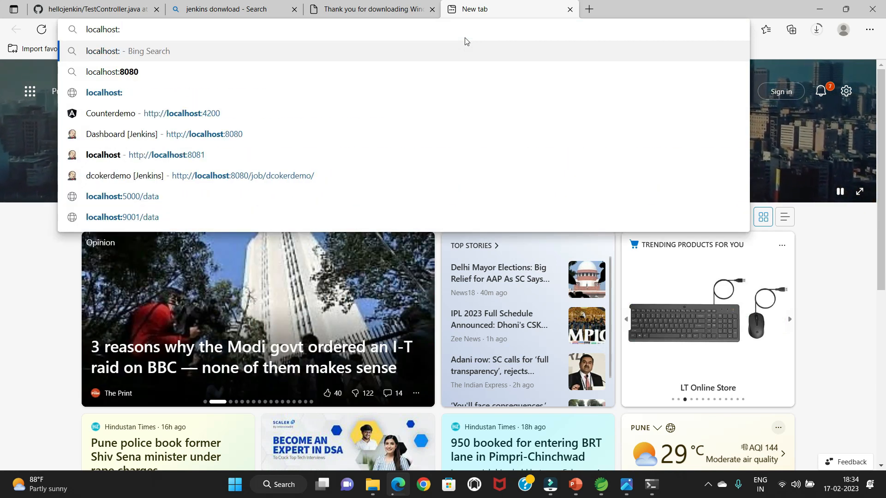
pyautogui.write('9000')
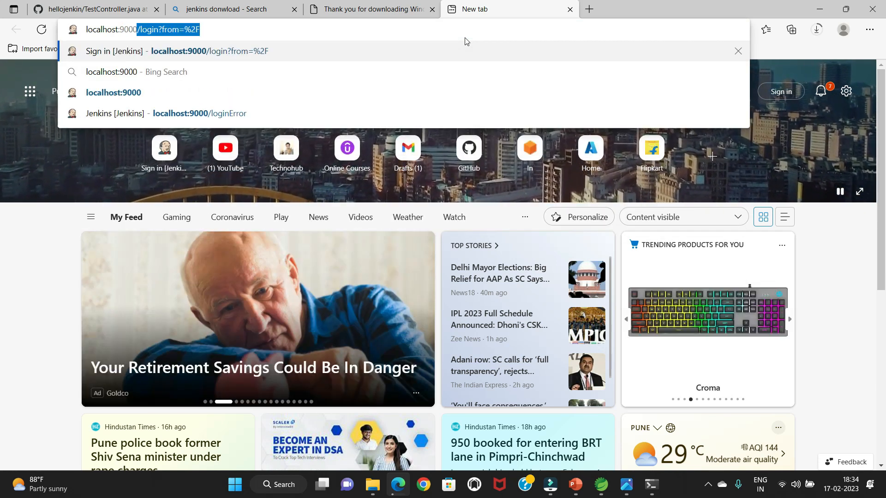
pyautogui.press('Delete')
pyautogui.press('Return')
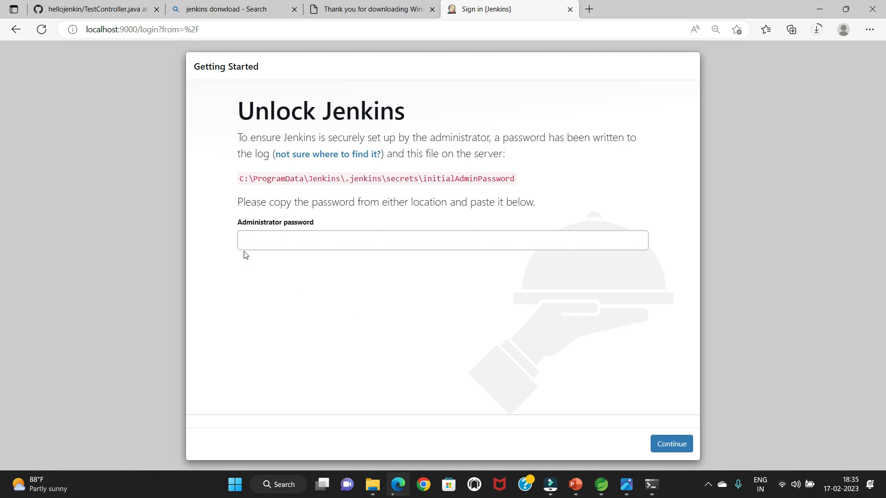
# Step: Switch to File Explorer and open the folder C:\ProgramData\Jenkins\.jenkins
pyautogui.click(311, 232)
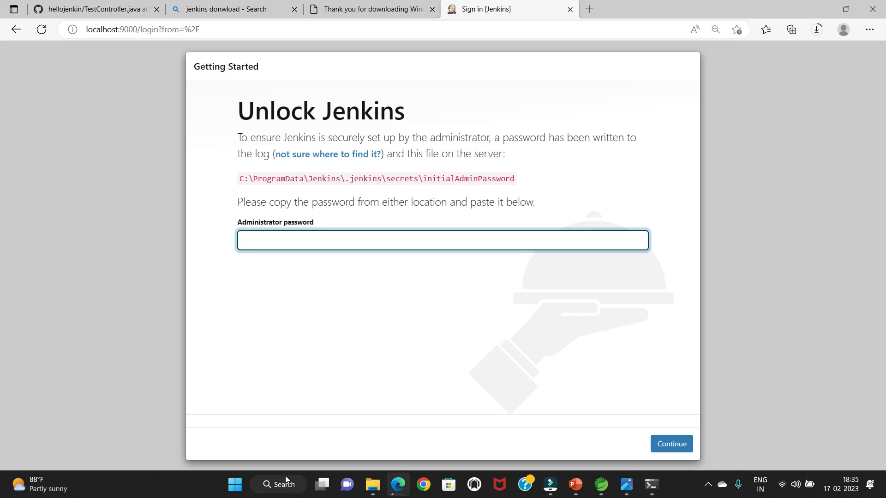
pyautogui.click(372, 484)
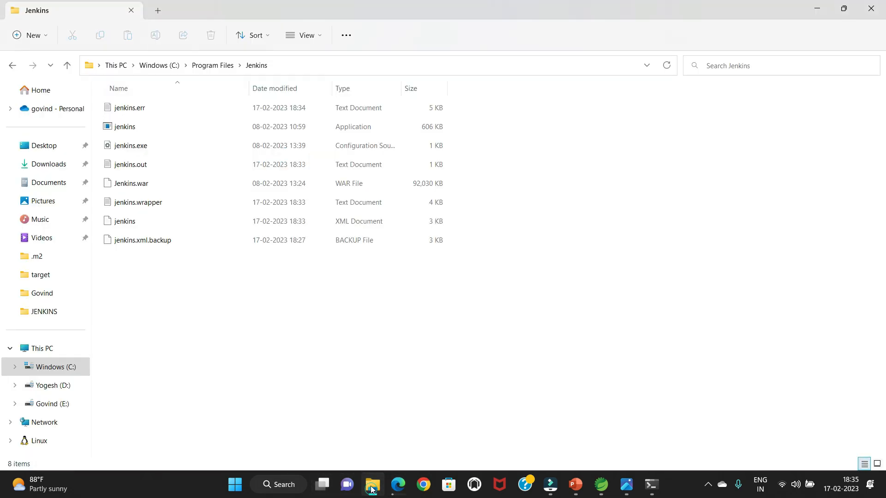
pyautogui.click(151, 65)
pyautogui.doubleClick(148, 262)
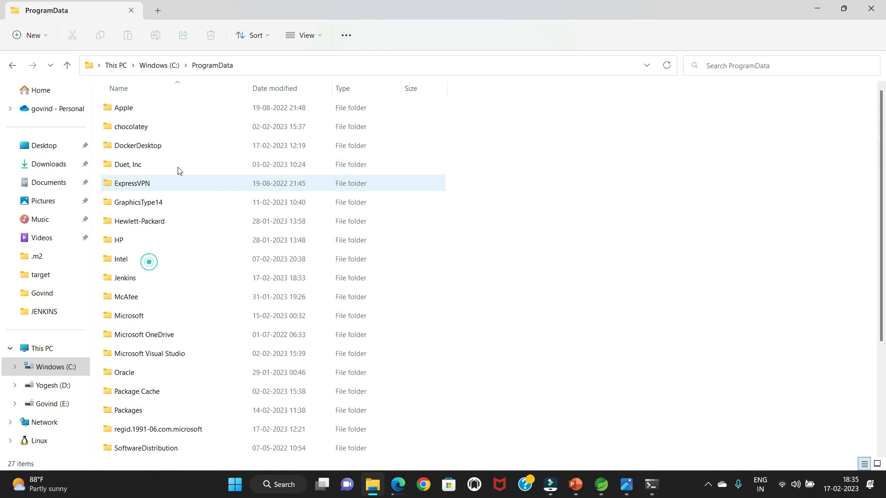
pyautogui.doubleClick(138, 279)
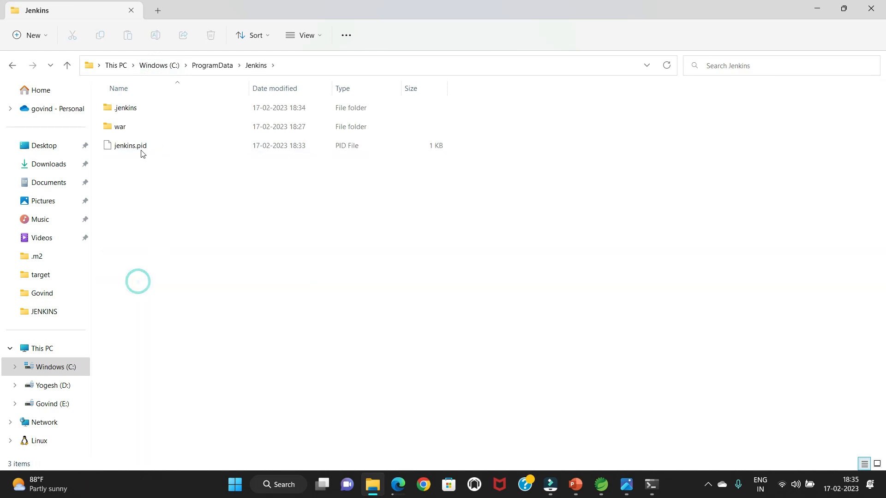
pyautogui.doubleClick(136, 111)
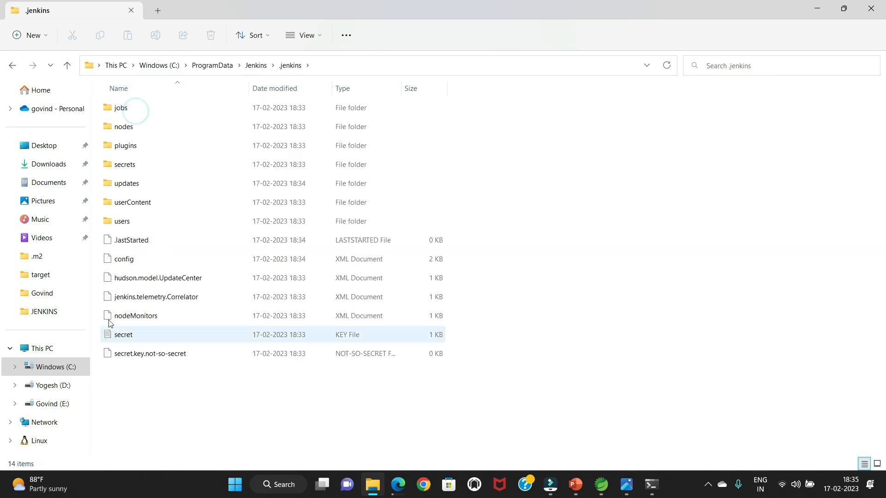
# Step: Try to unlock Jenkins by pasting the key from the secret file as the administrator password
pyautogui.rightClick(129, 335)
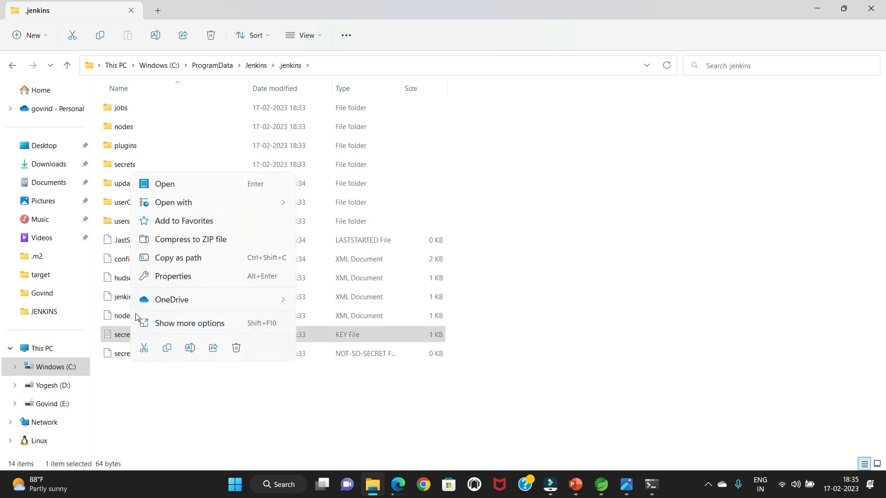
pyautogui.click(192, 184)
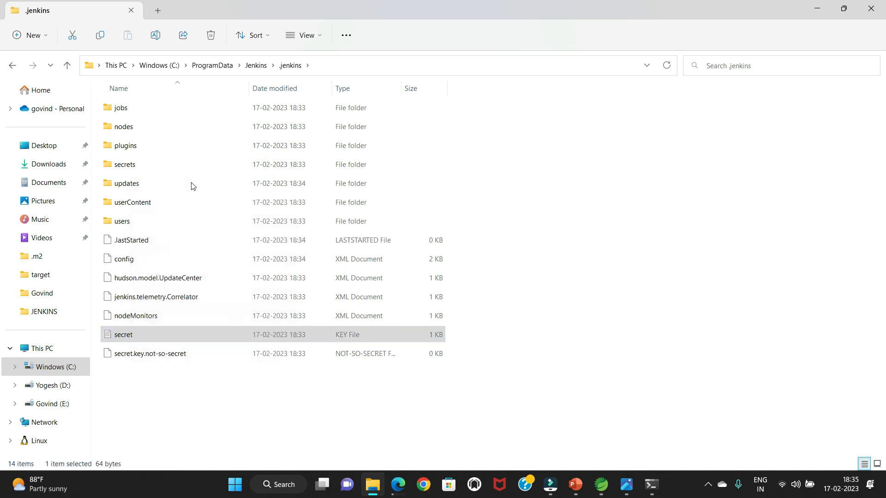
pyautogui.doubleClick(235, 128)
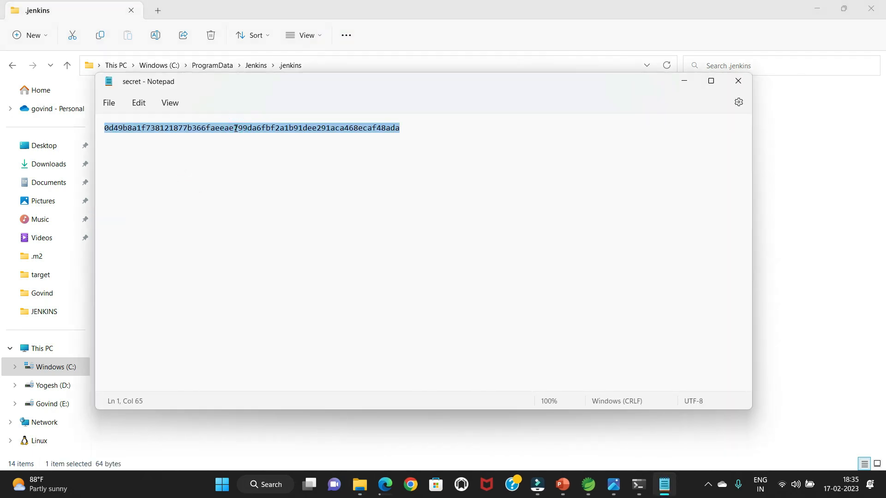
pyautogui.click(739, 81)
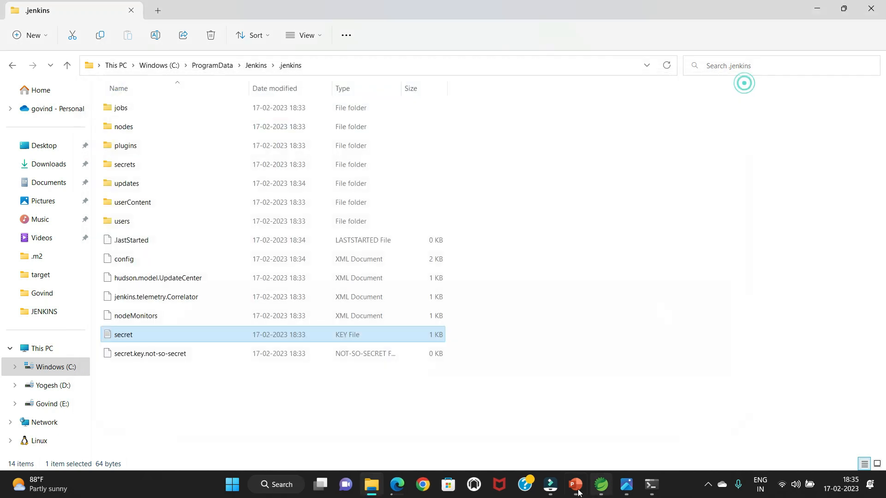
pyautogui.click(397, 484)
pyautogui.hotkey('ctrl', 'v')
pyautogui.click(671, 444)
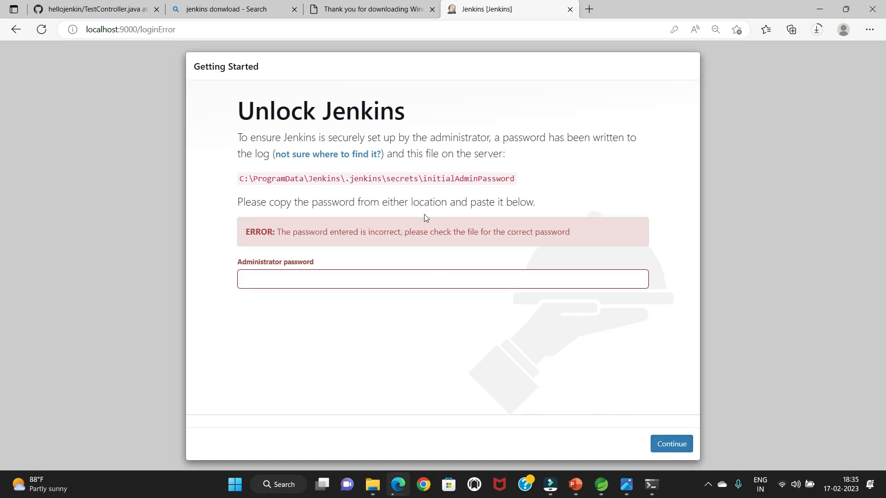
# Step: Switch back to File Explorer, open initialAdminPassword from the secrets folder in Notepad, and copy the password
pyautogui.click(372, 485)
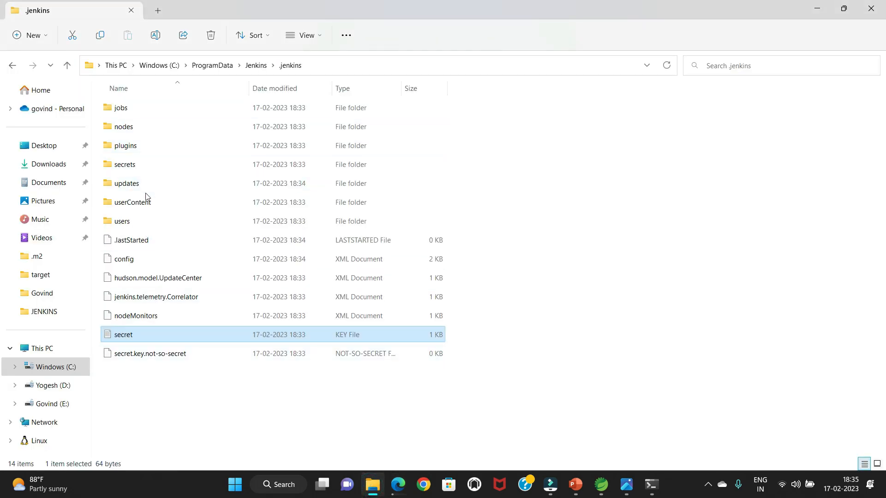
pyautogui.doubleClick(139, 167)
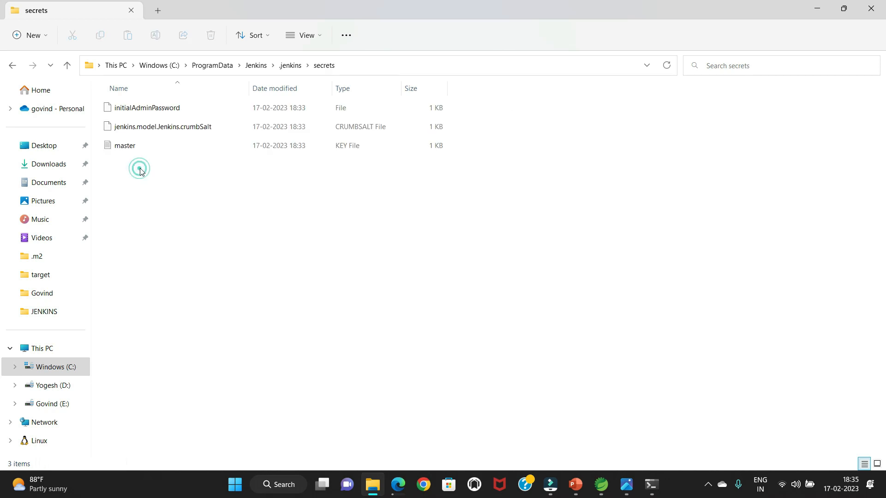
pyautogui.click(147, 111)
pyautogui.rightClick(149, 113)
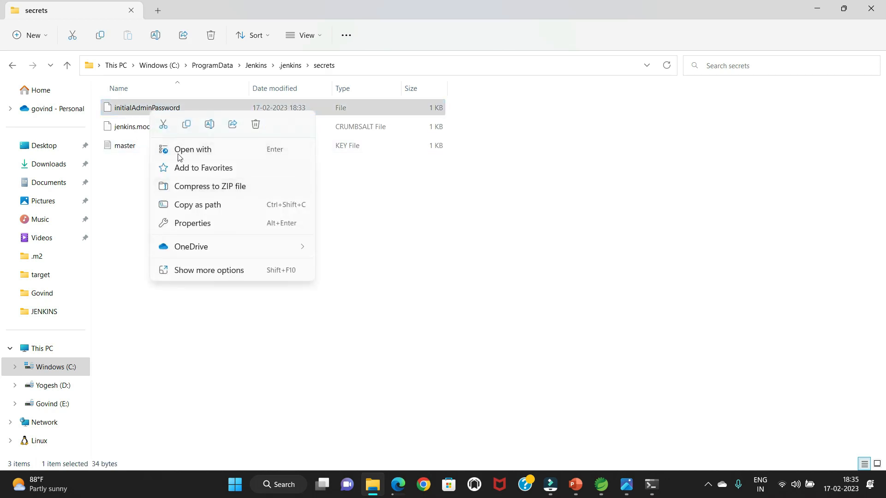
pyautogui.doubleClick(136, 107)
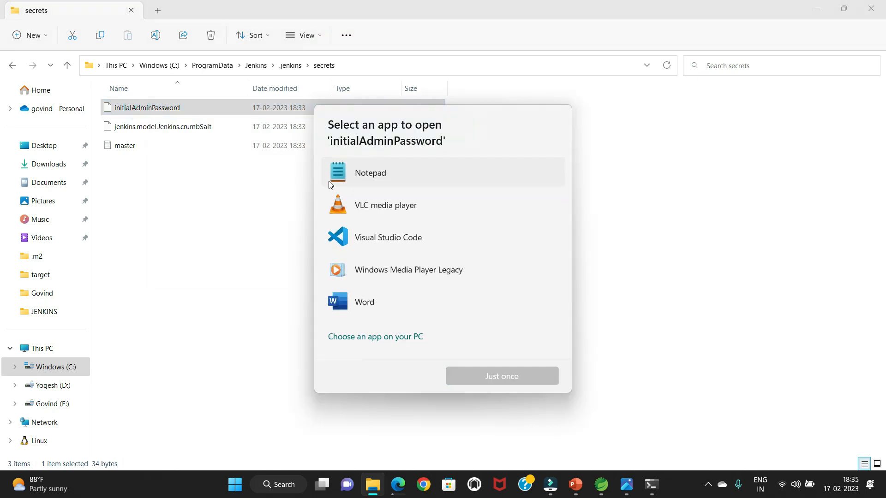
pyautogui.doubleClick(332, 180)
pyautogui.hotkey('ctrl', 'a')
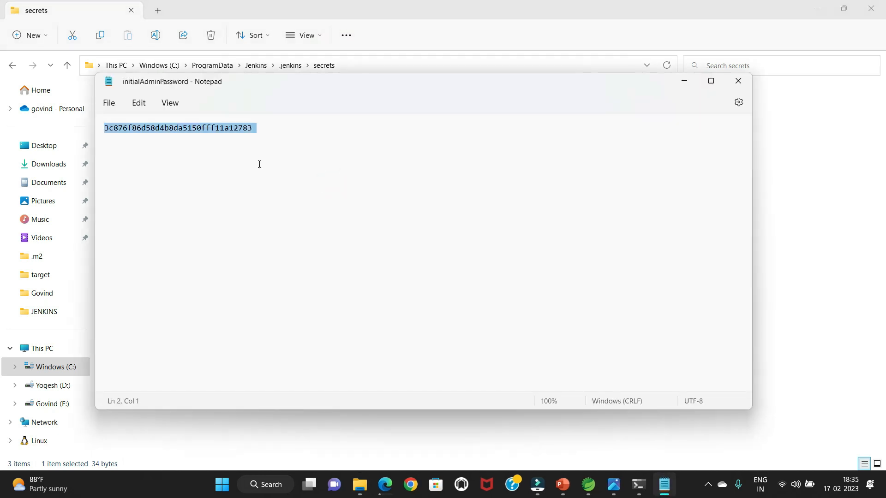
# Step: Switch to Microsoft Edge and paste the copied initial admin password into the Administrator password field
pyautogui.click(386, 484)
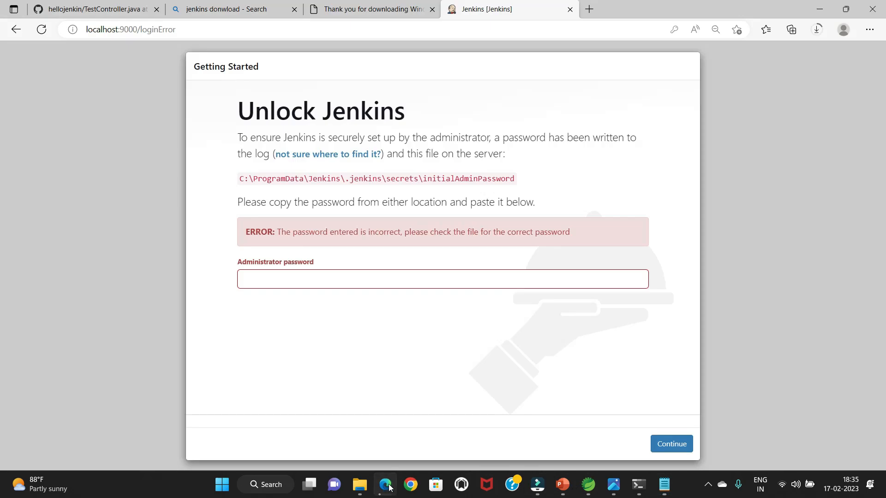
pyautogui.click(401, 288)
pyautogui.hotkey('ctrl', 'v')
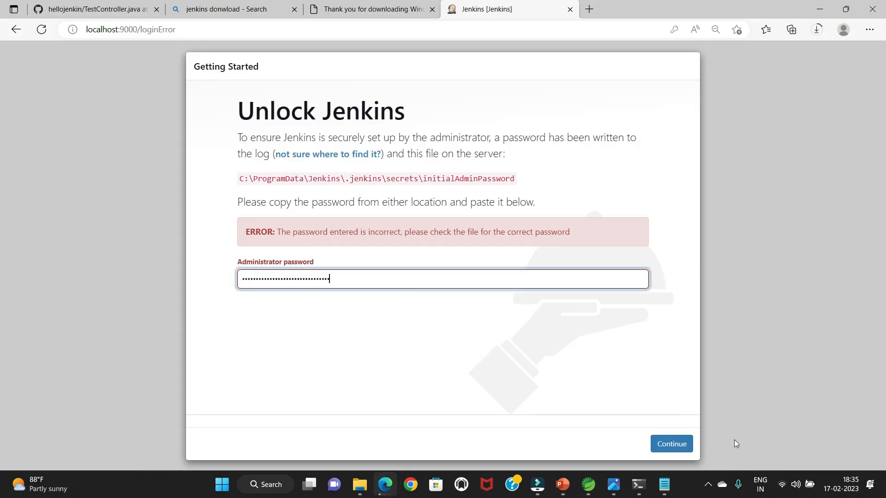
# Step: Submit the initial administrator password to unlock Jenkins and start installing the suggested plugins
pyautogui.click(655, 448)
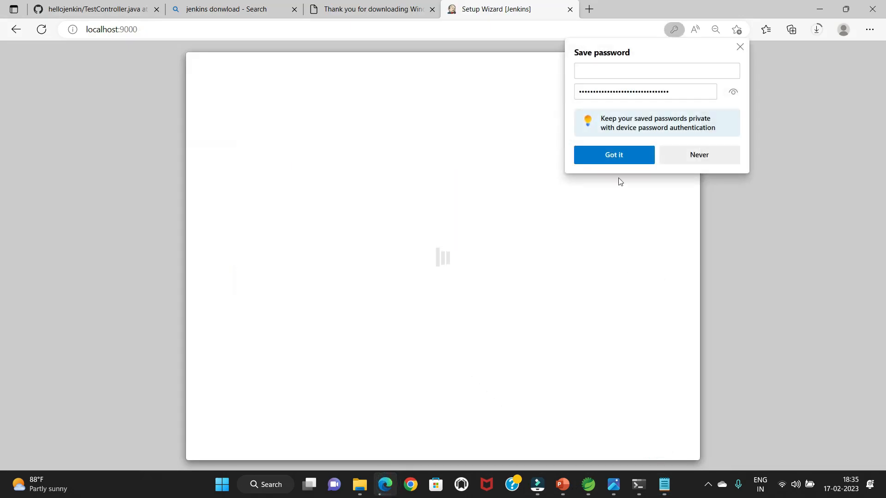
pyautogui.click(618, 163)
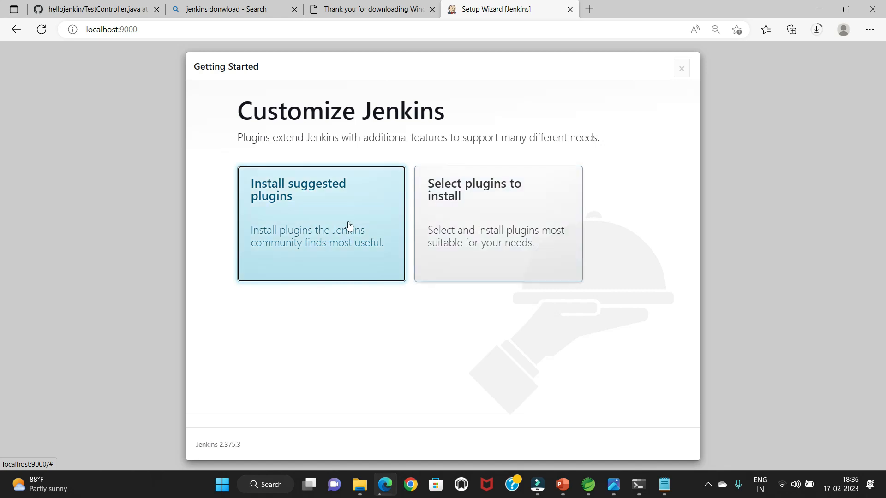
pyautogui.click(324, 211)
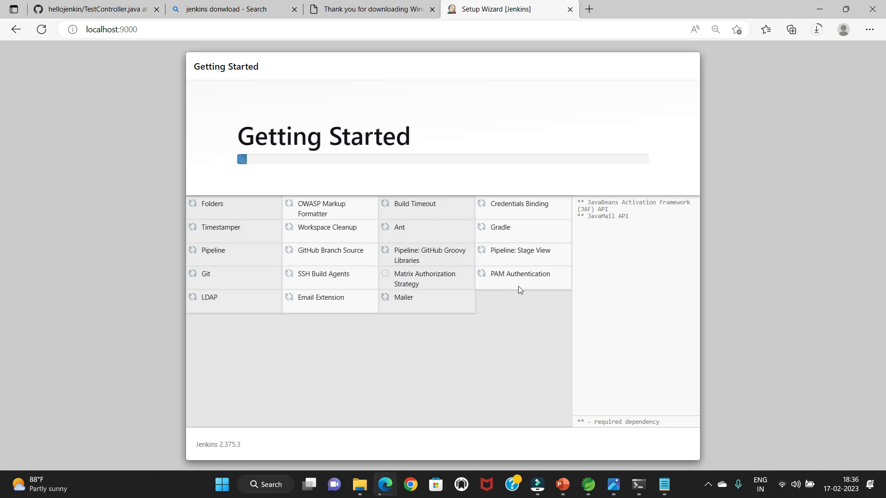
pyautogui.click(709, 484)
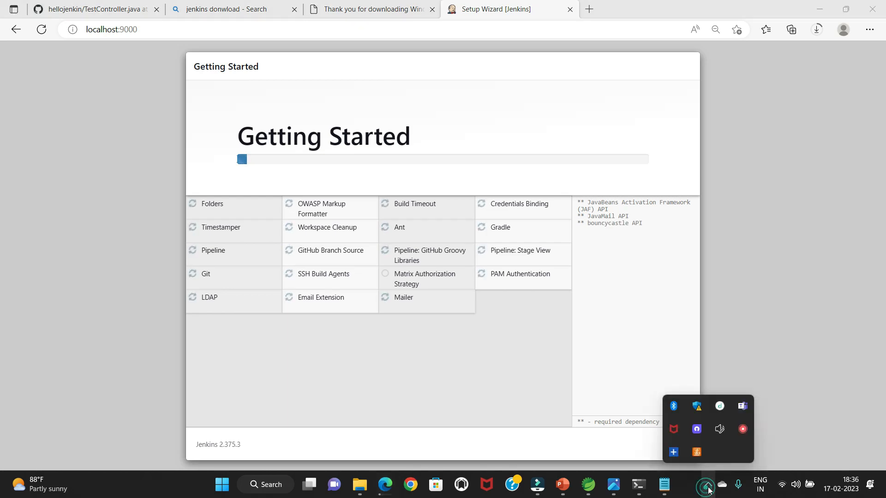
pyautogui.click(743, 430)
pyautogui.click(741, 449)
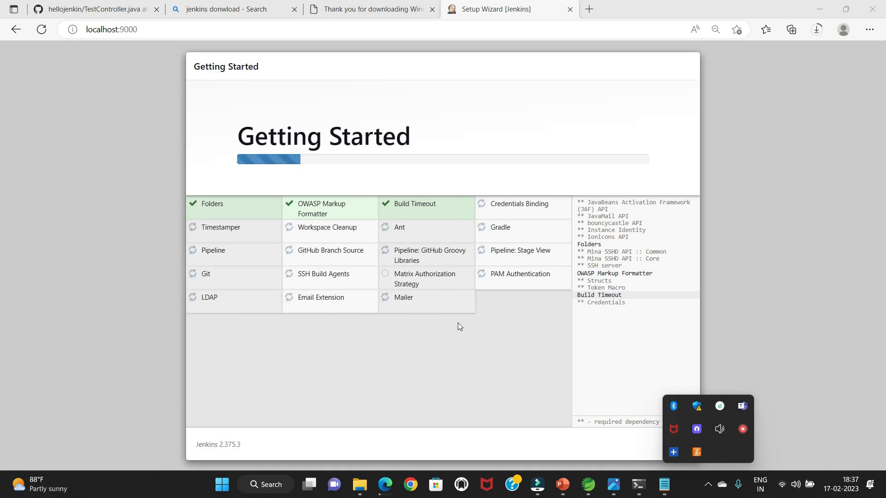
pyautogui.click(743, 430)
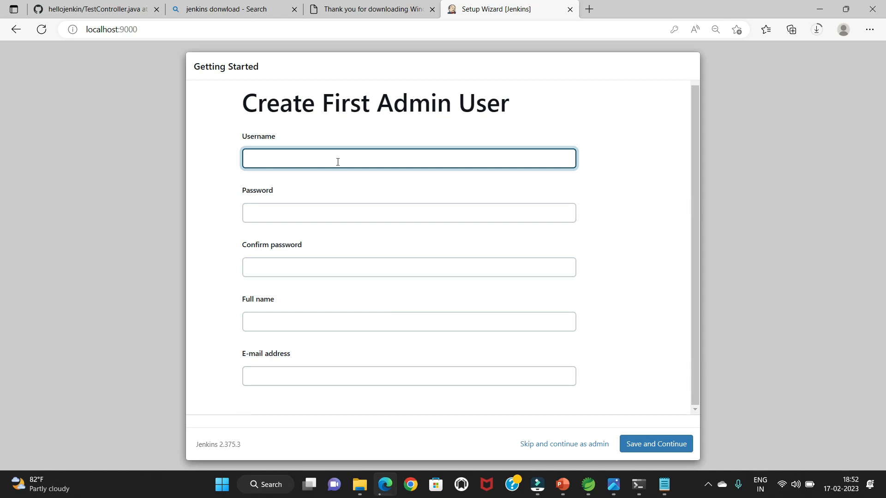
# Step: Enter hardcoader as the first admin user's username, and fill in the account password and its confirmation
pyautogui.write('har')
pyautogui.press('BackSpace')
pyautogui.press('BackSpace')
pyautogui.write('dcoader')
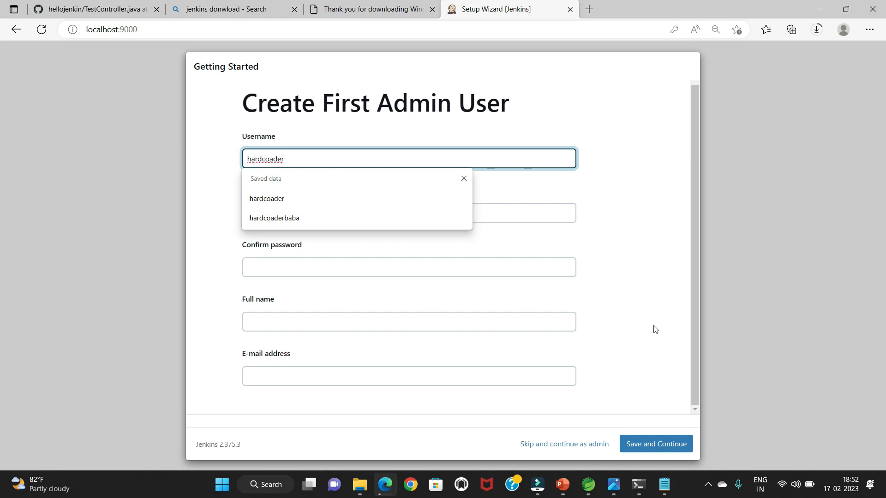
pyautogui.click(632, 266)
pyautogui.click(313, 219)
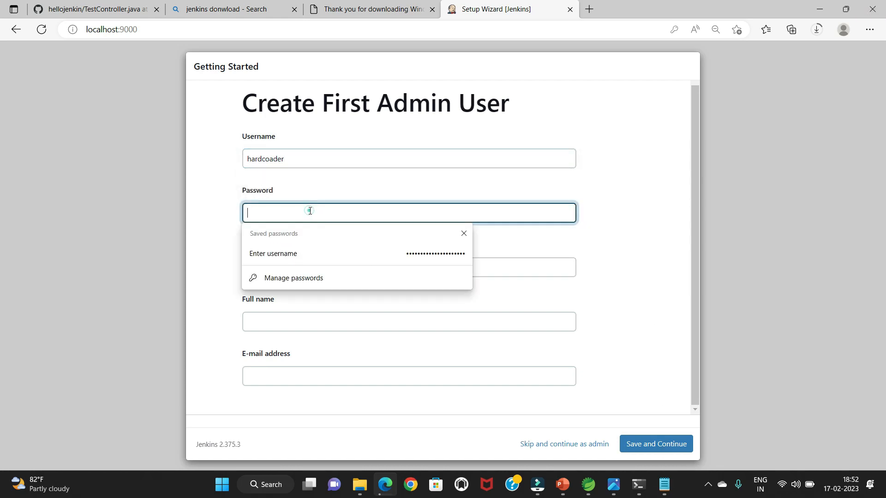
pyautogui.write('•••••••••')
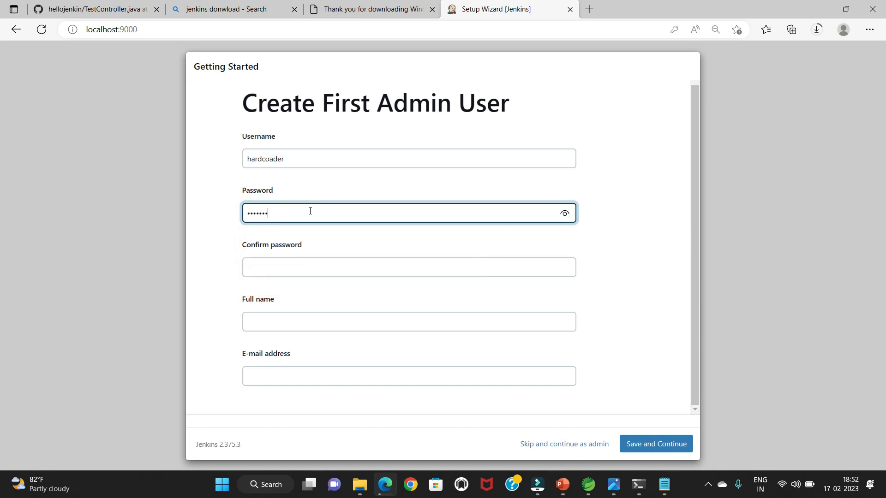
pyautogui.write('••••')
pyautogui.click(302, 265)
pyautogui.write('•••••••••••••')
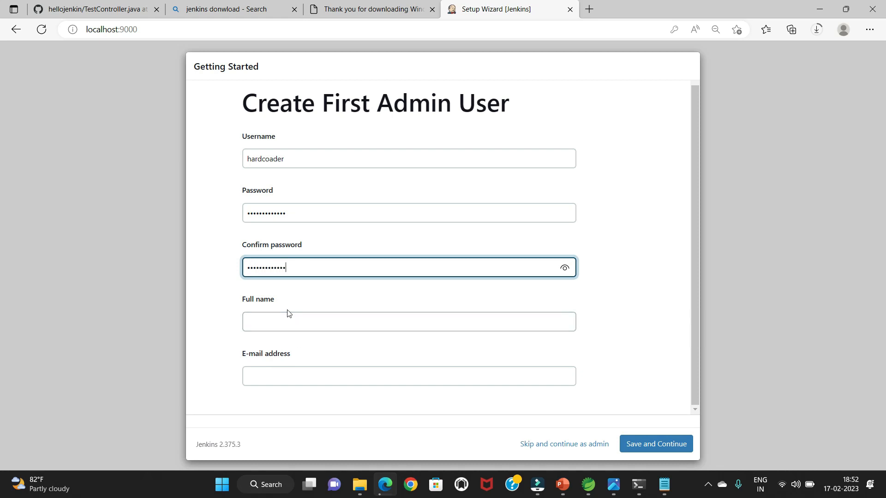
# Step: Fill in the first admin user's e-mail address and save the account
pyautogui.click(645, 446)
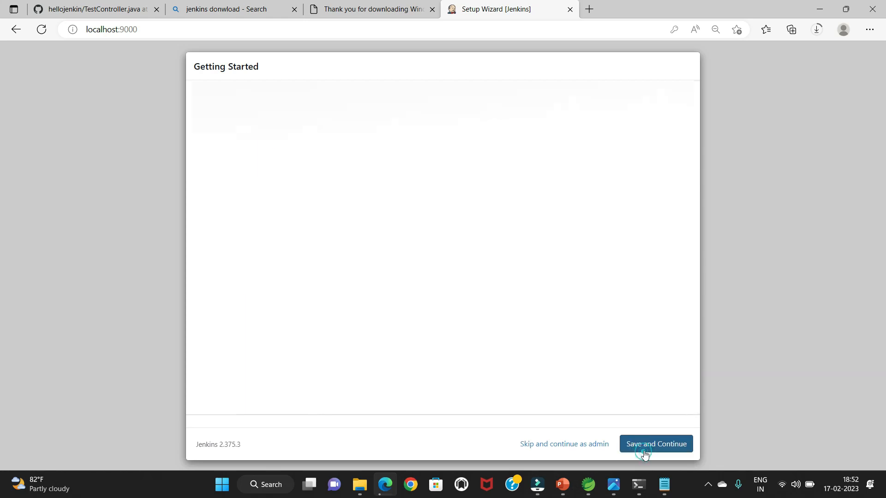
pyautogui.scroll(-1, 441, 395)
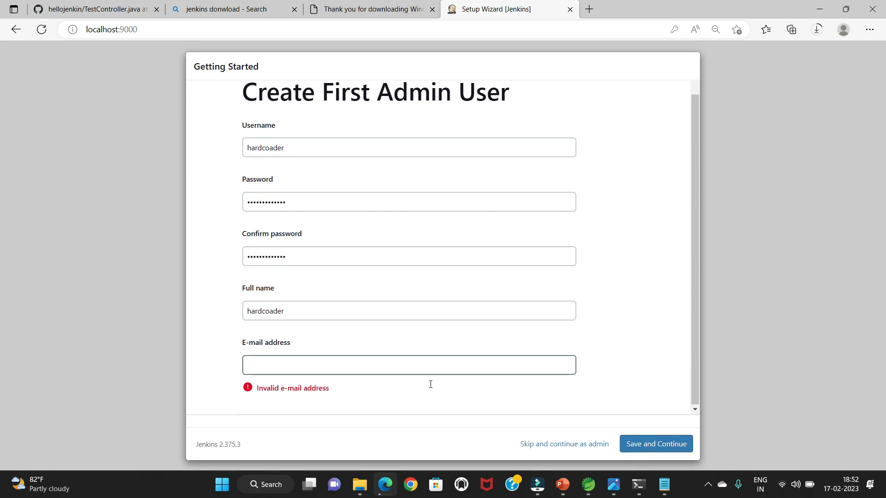
pyautogui.click(324, 368)
pyautogui.click(323, 261)
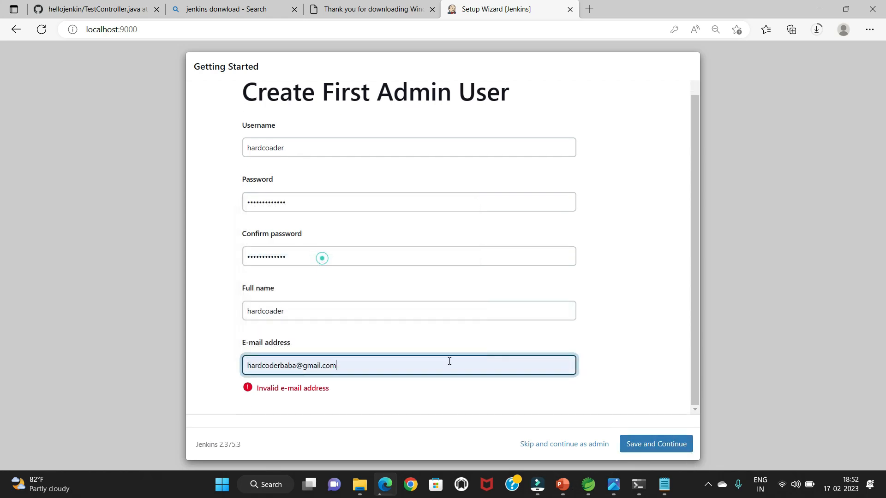
pyautogui.click(674, 443)
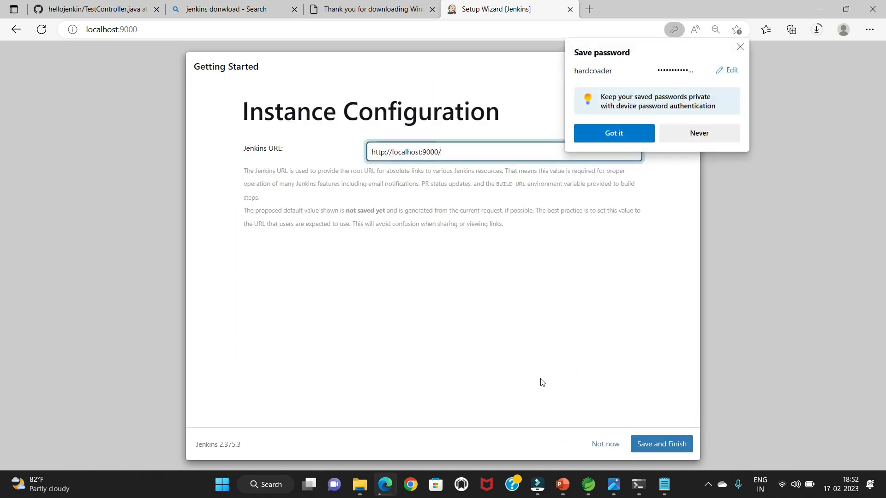
pyautogui.click(639, 132)
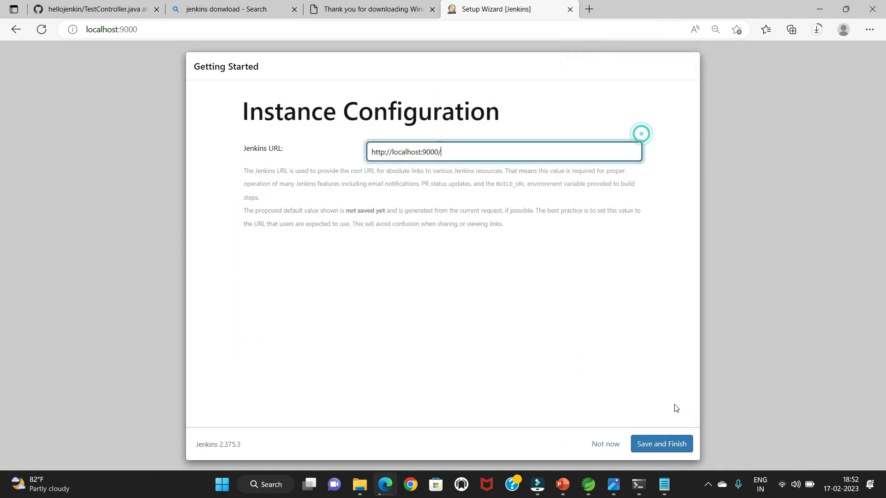
pyautogui.click(662, 444)
pyautogui.click(275, 178)
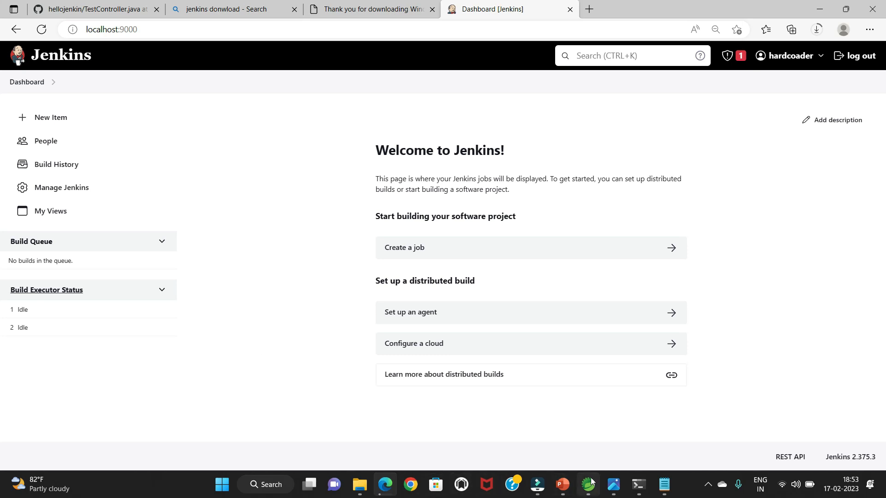
pyautogui.click(708, 486)
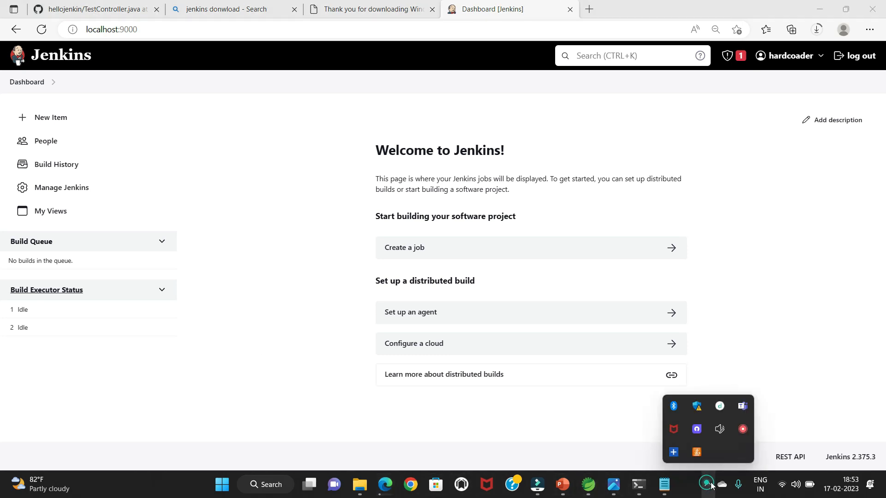
pyautogui.click(742, 434)
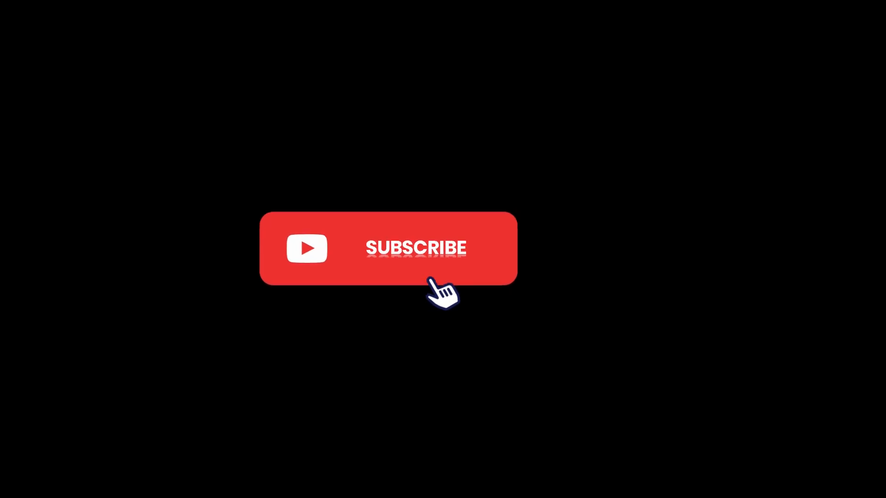